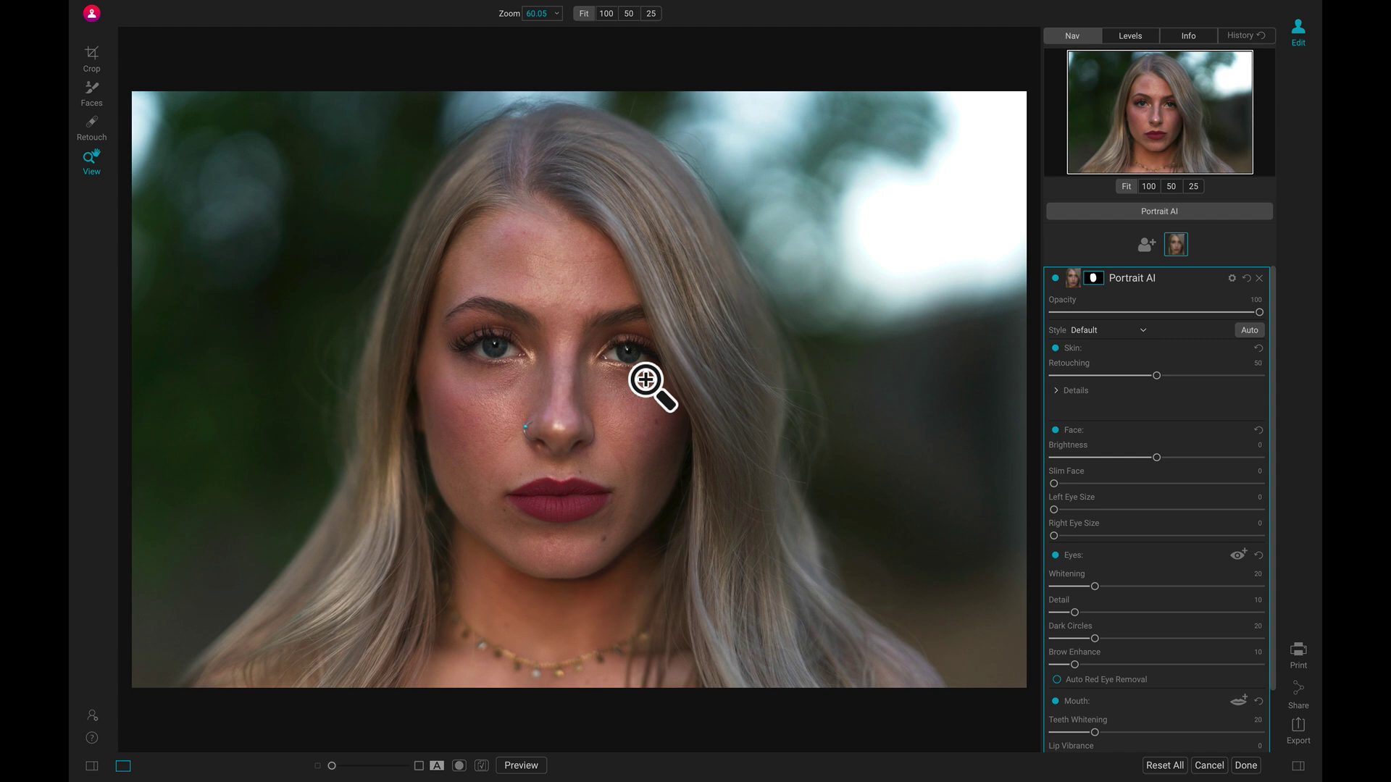
- Zoom the portrait to 100% centred on the nose to inspect the skin
click(565, 414)
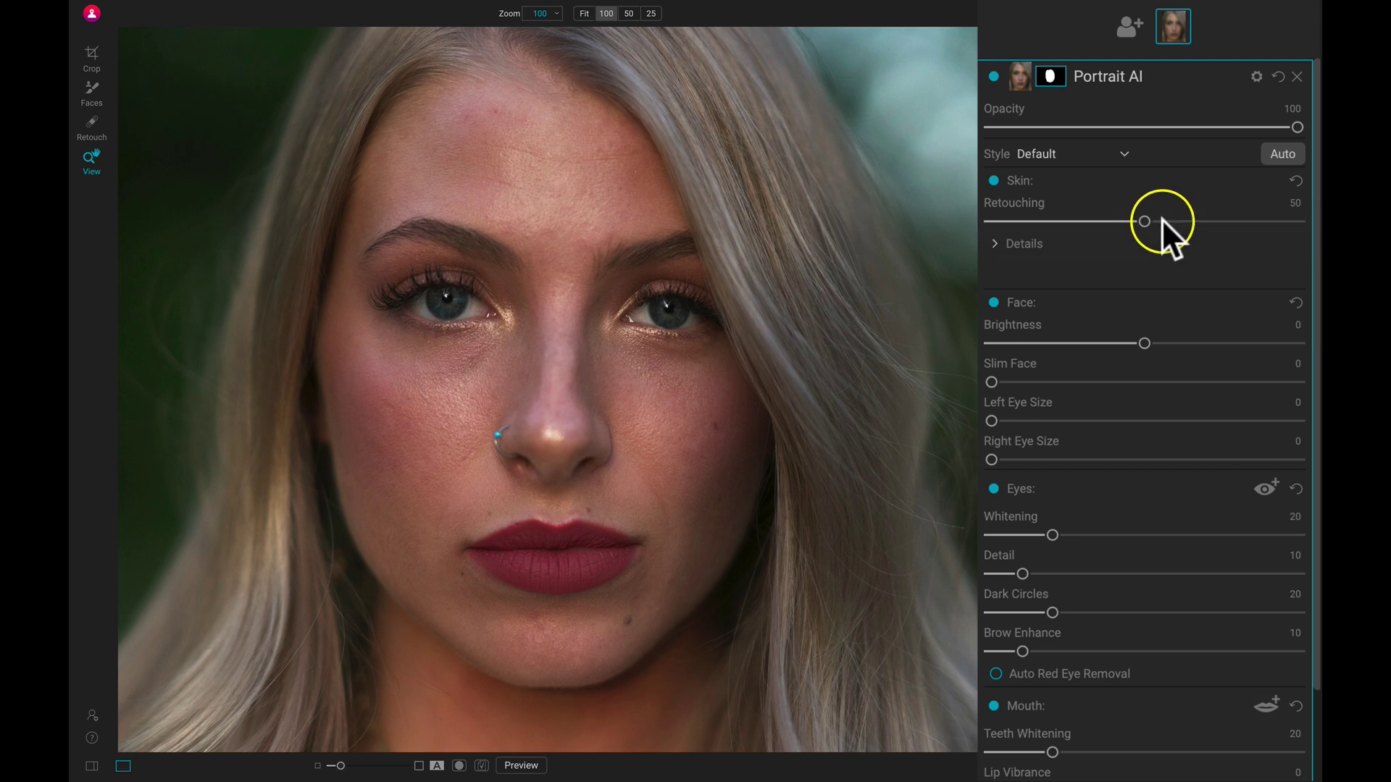
- Set Skin Retouching to 100 with Frequency Separation: Blemishes 49, Detail 85, Smoothing 47
drag(1252, 218, 1301, 221)
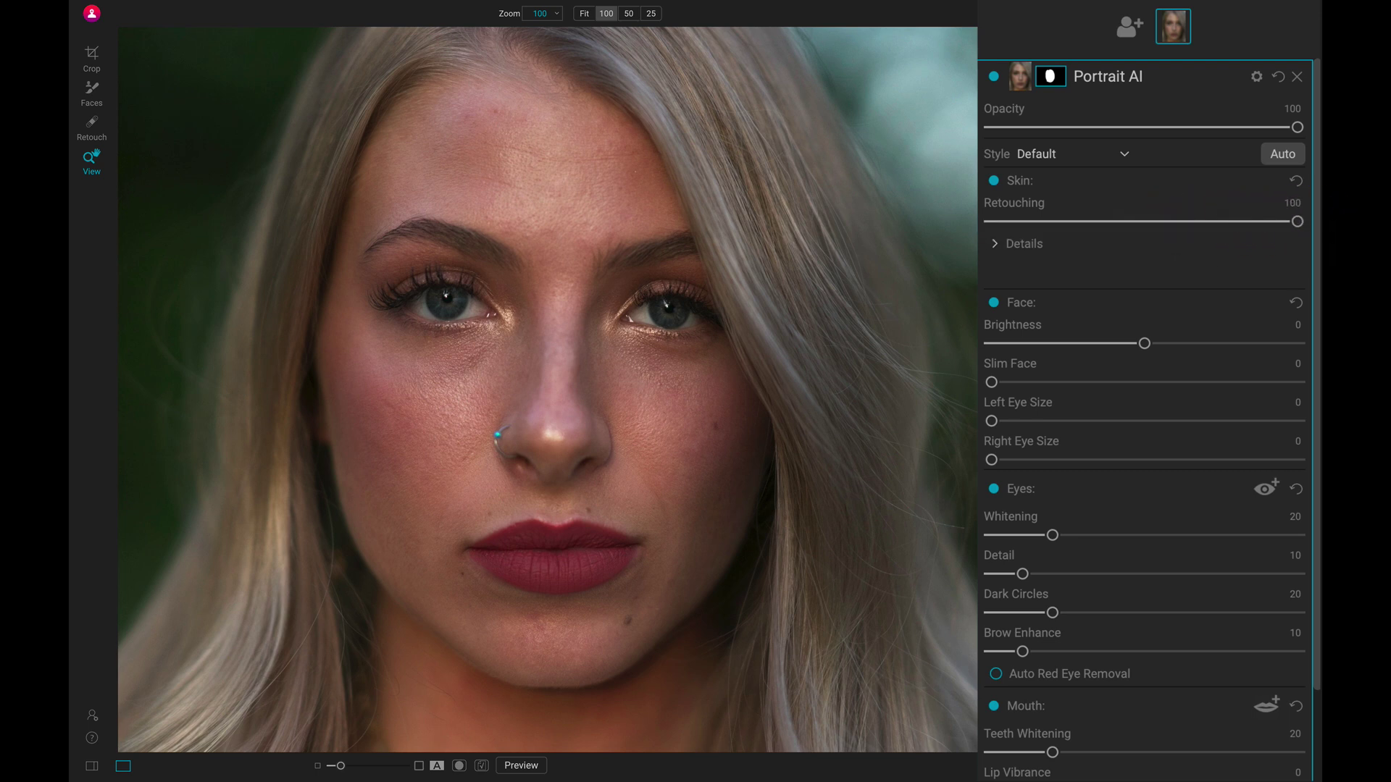
click(994, 244)
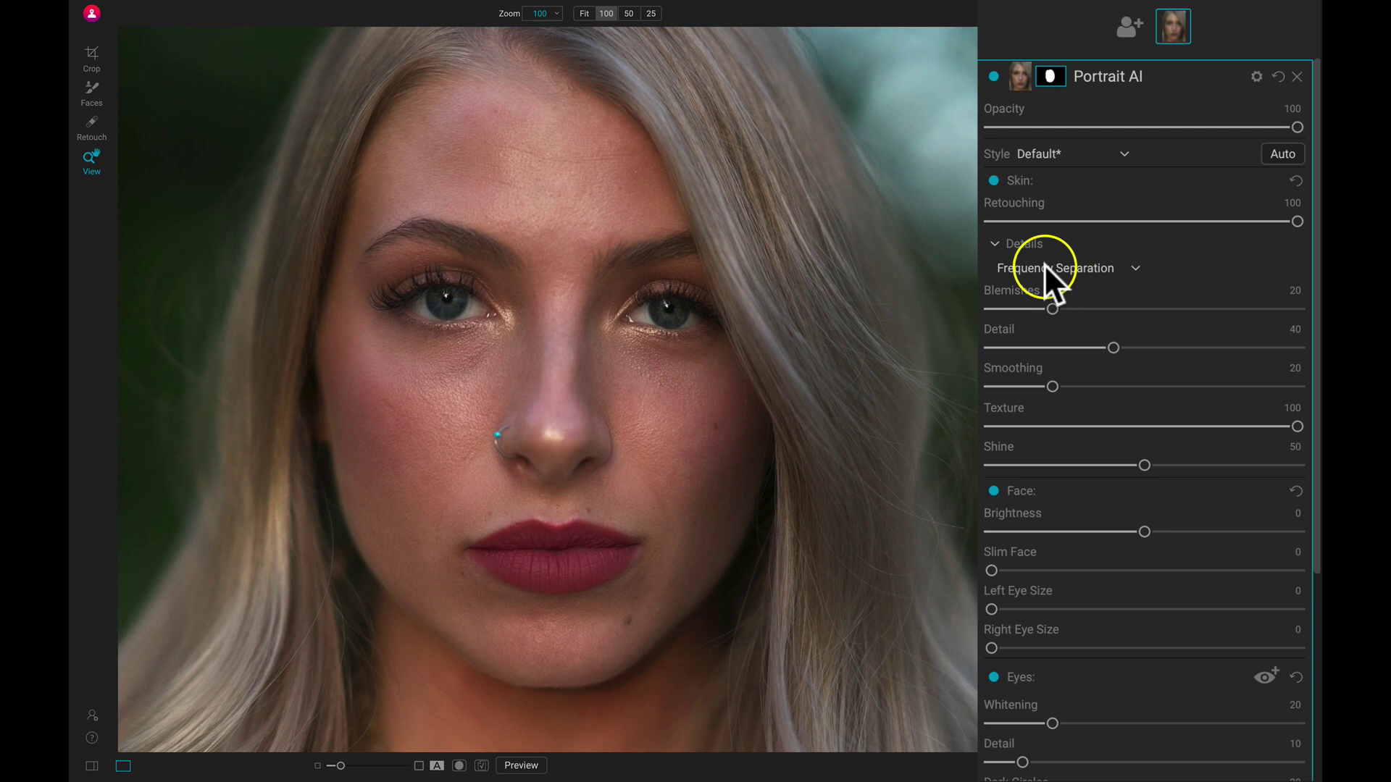
click(1132, 268)
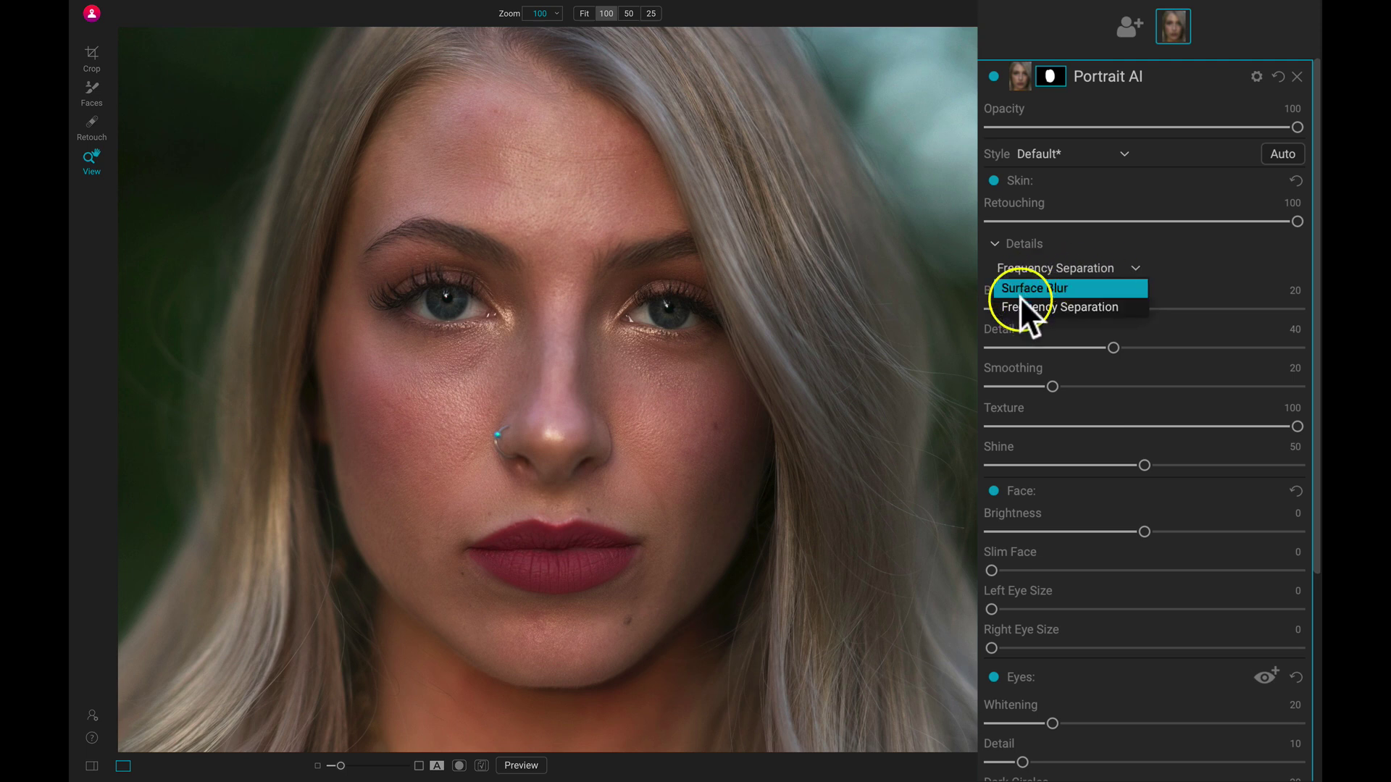
click(1069, 305)
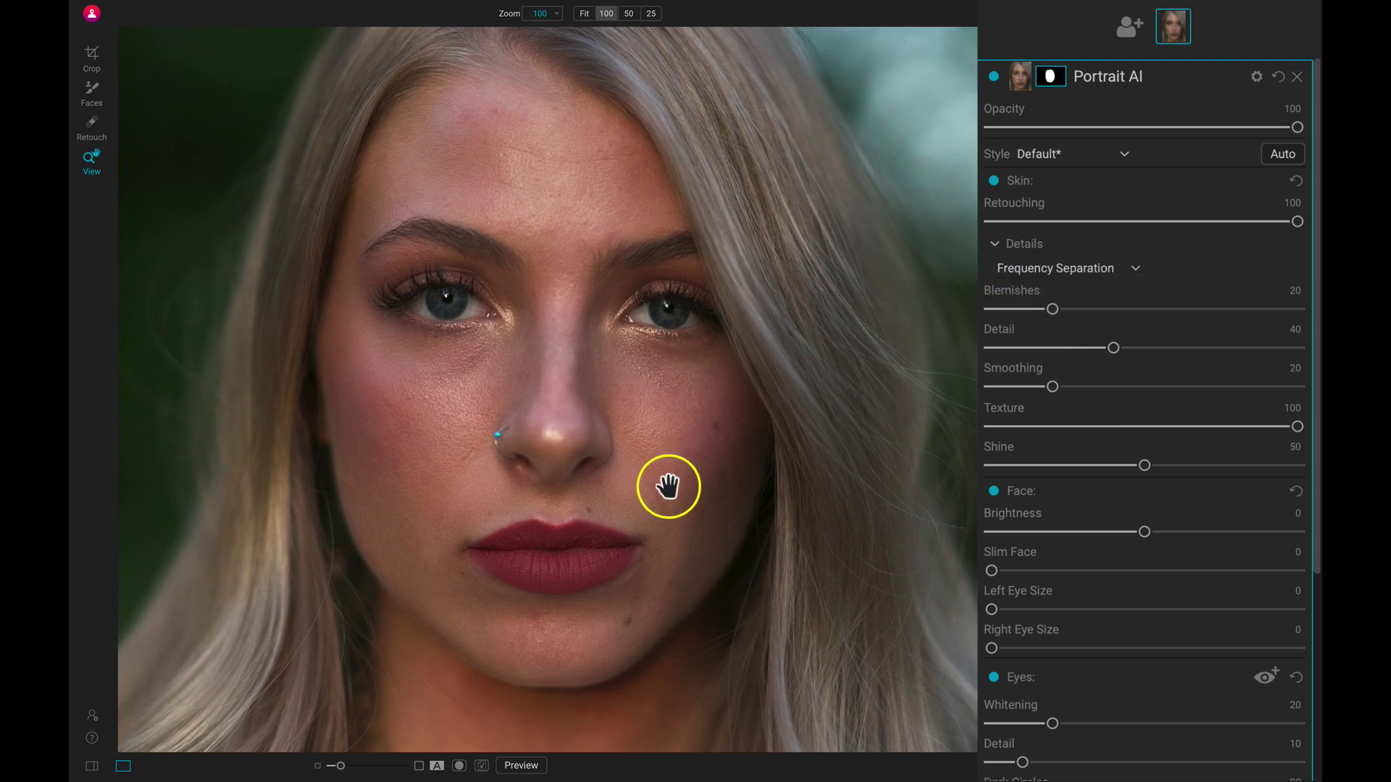
drag(1054, 319, 1086, 313)
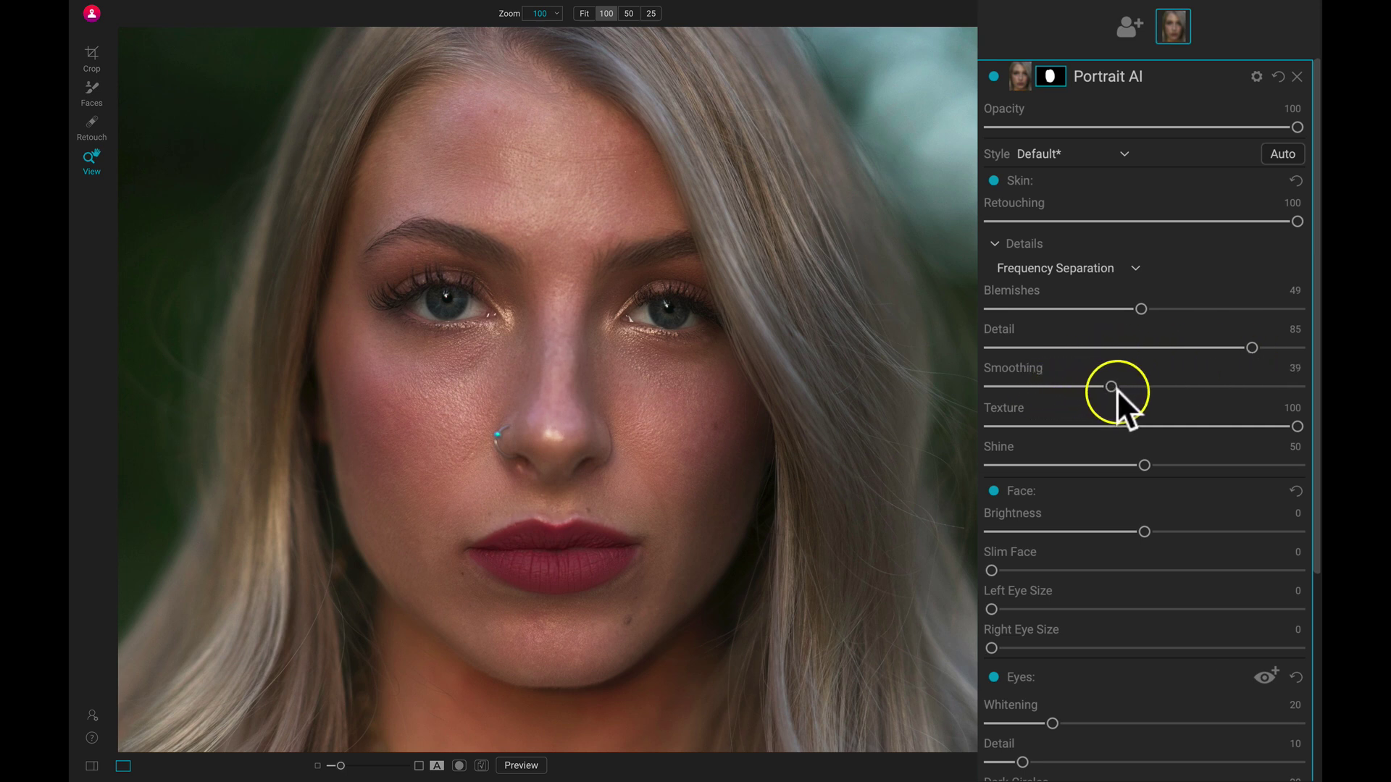
drag(1117, 389, 1146, 394)
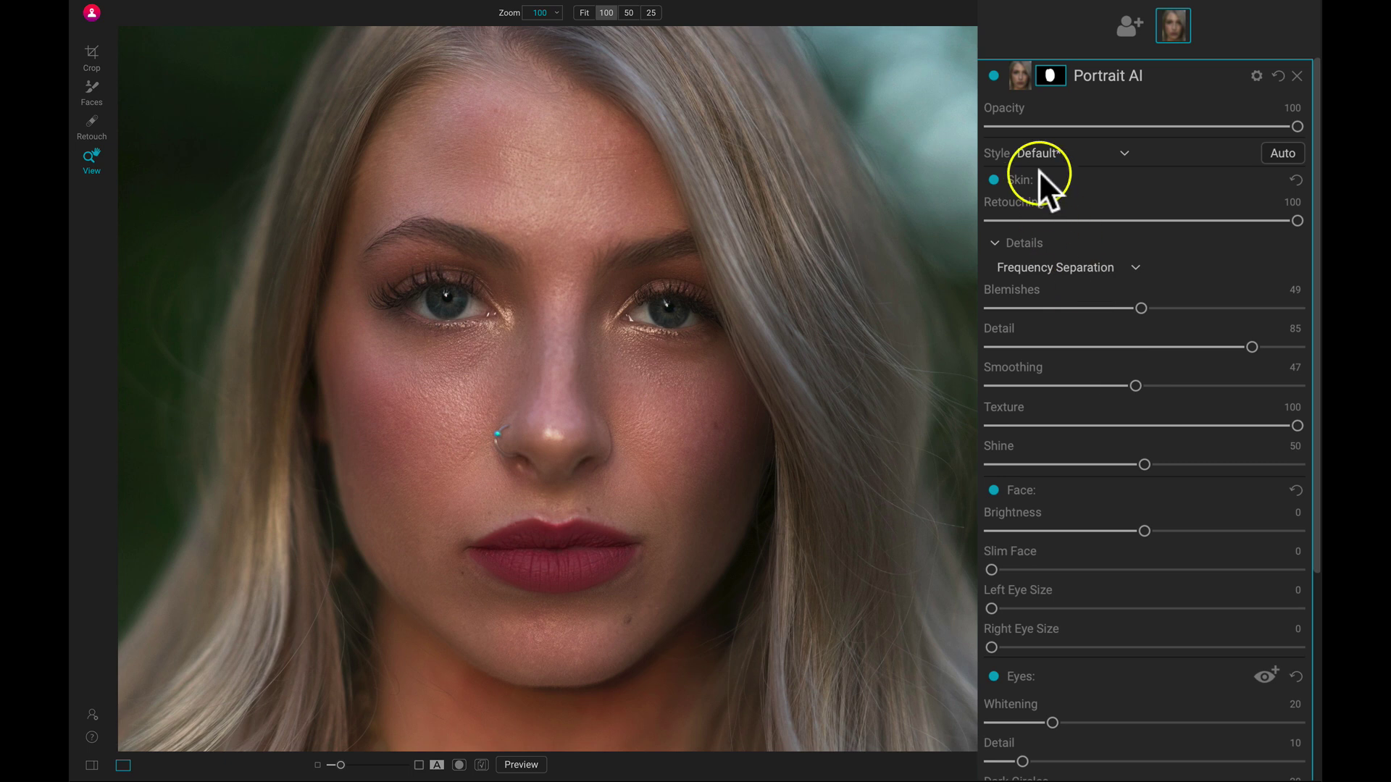
- Compare Portrait AI on and off, lowering skin Retouching from 100 to 70
click(992, 76)
click(993, 76)
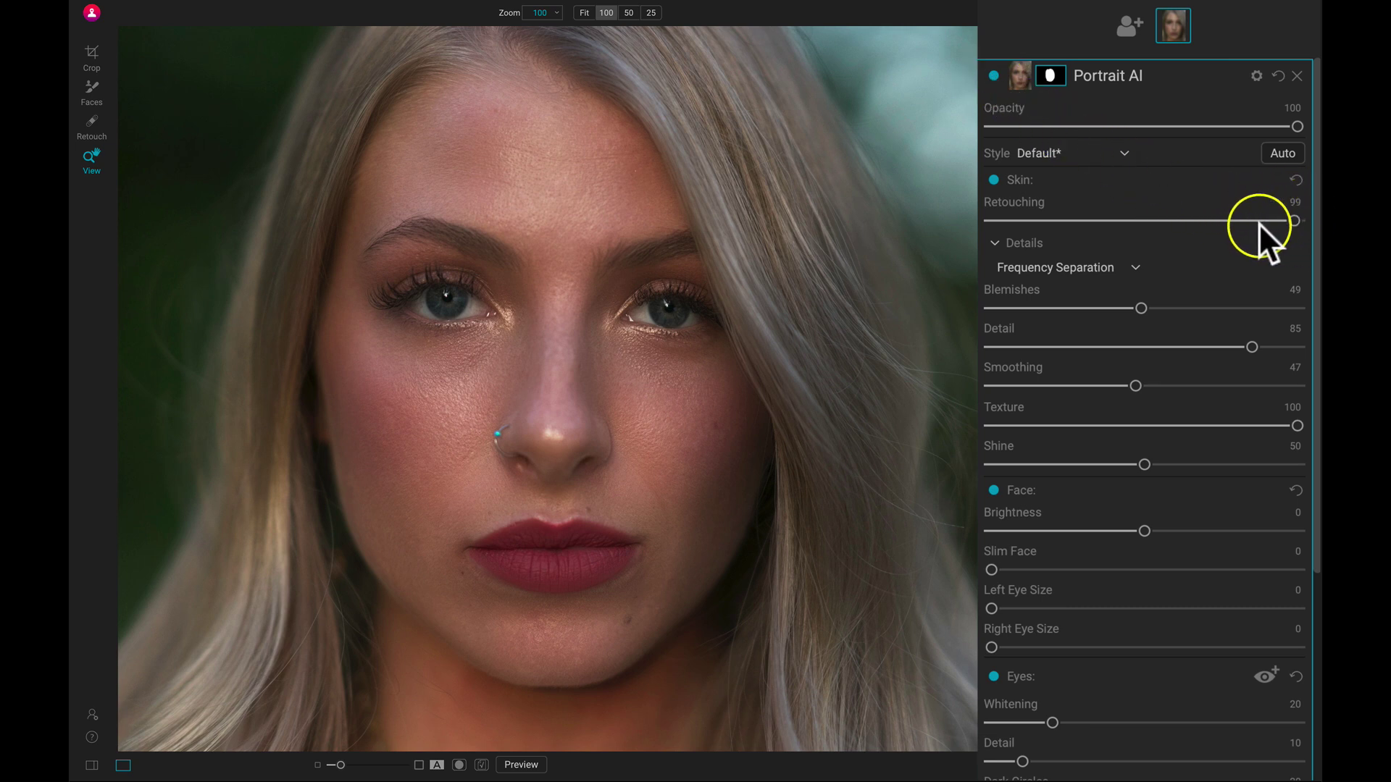
mouse_move(1224, 225)
mouse_down()
mouse_move(1170, 227)
mouse_move(1223, 219)
mouse_up()
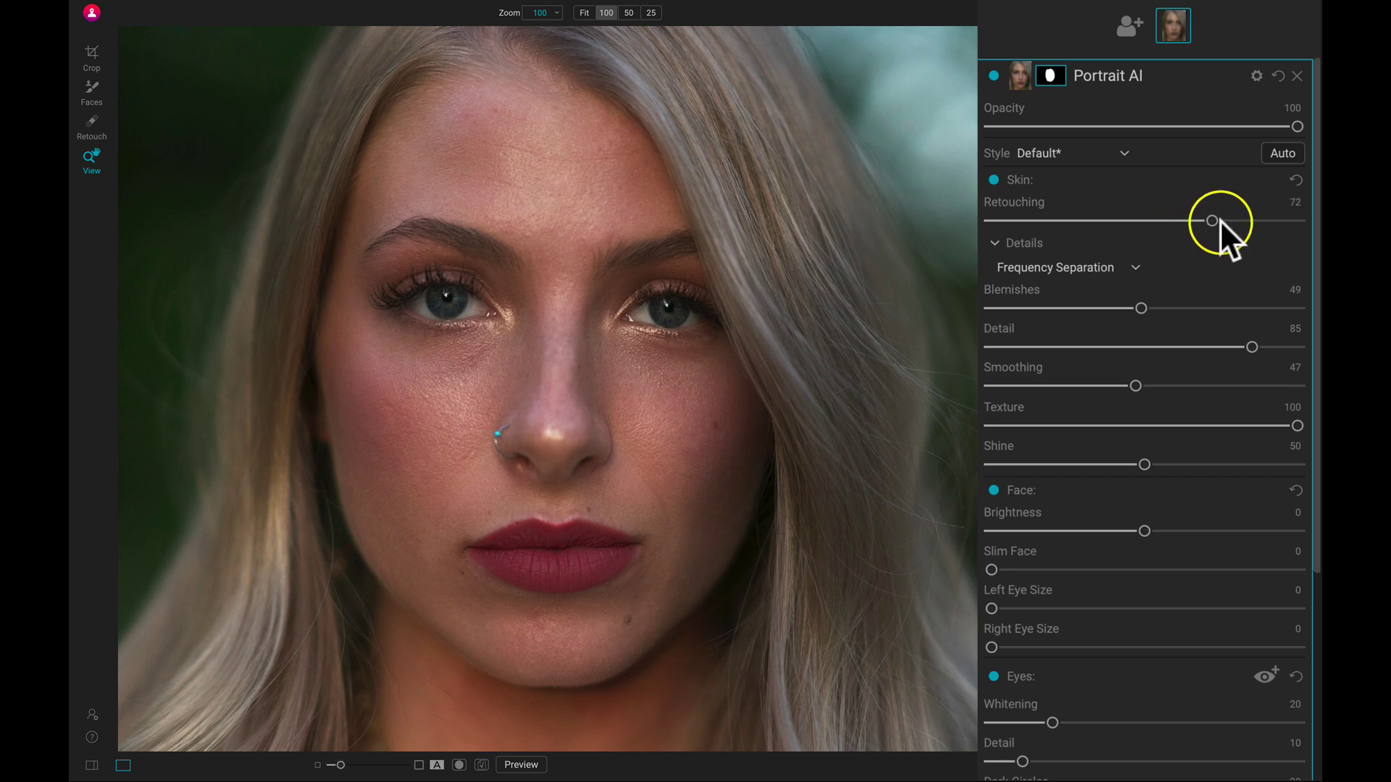
click(993, 76)
click(991, 77)
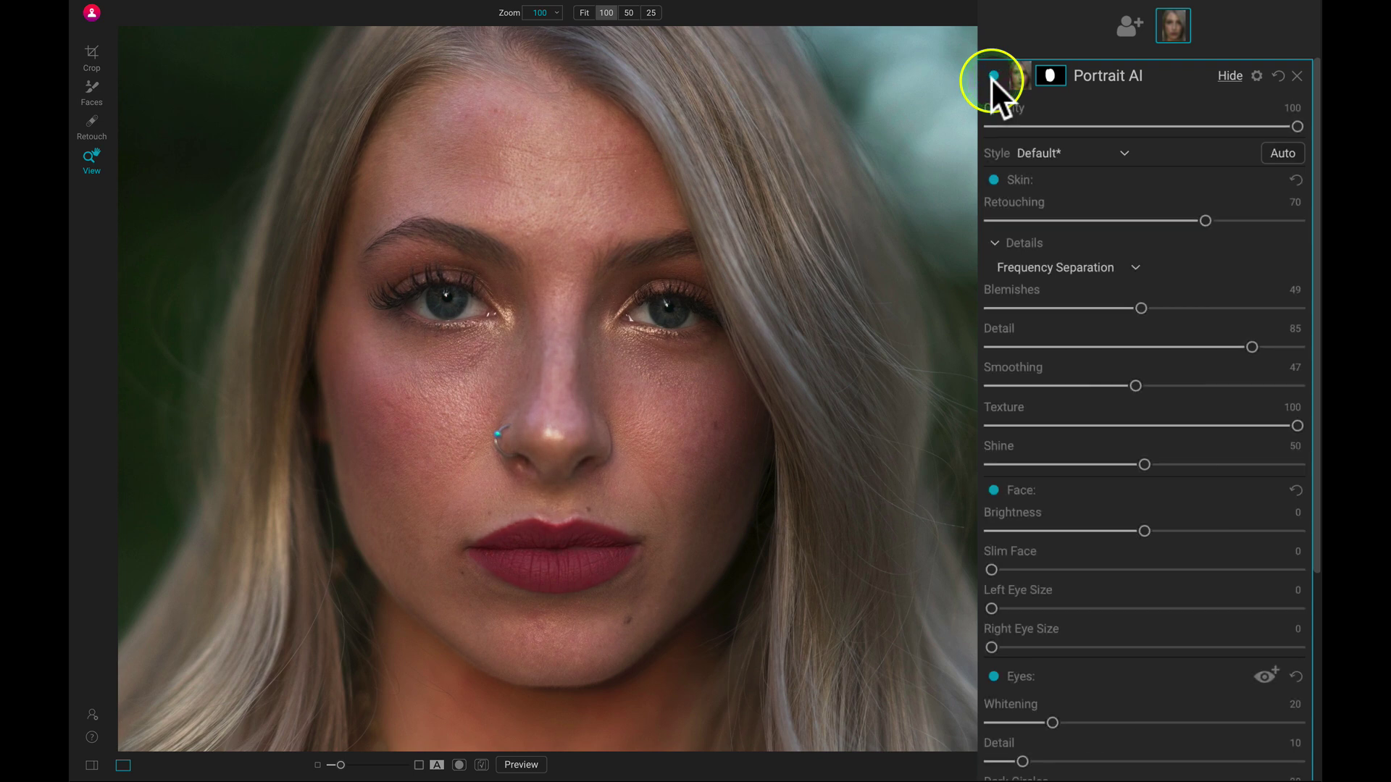
- Set Face Brightness to 59, Slim Face to 6 and Left Eye Size to 15
scroll(1109, 408, down, 3)
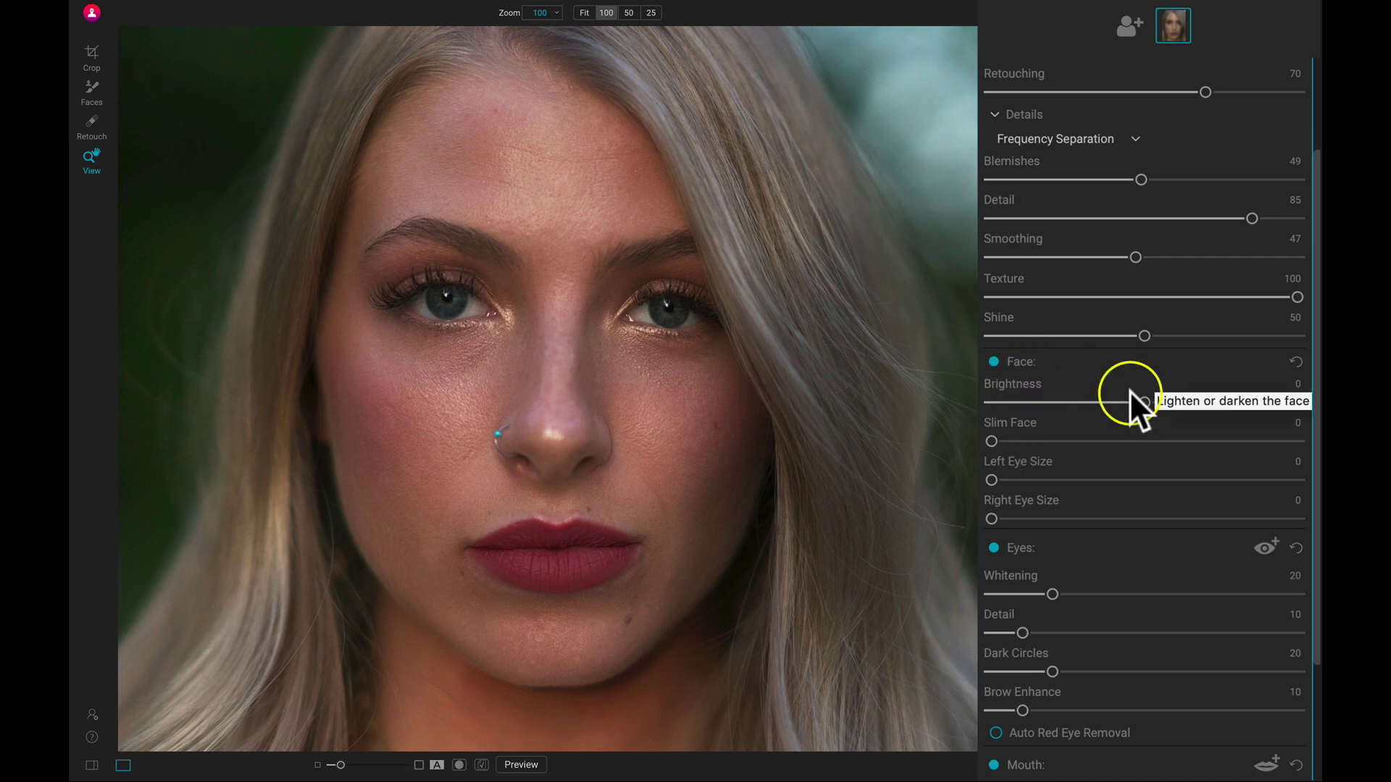
drag(1146, 400, 1237, 401)
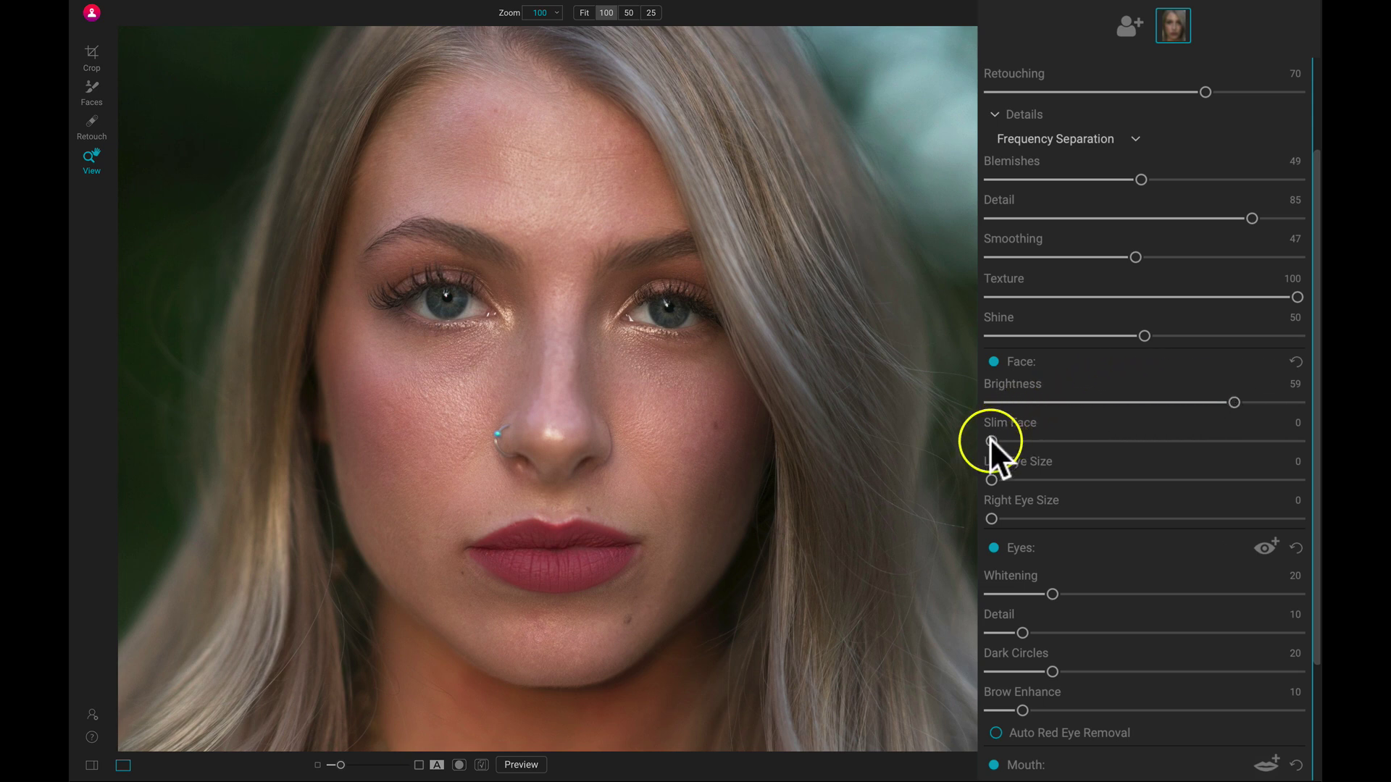
mouse_move(991, 441)
mouse_down()
mouse_move(1034, 441)
mouse_move(1011, 441)
mouse_up()
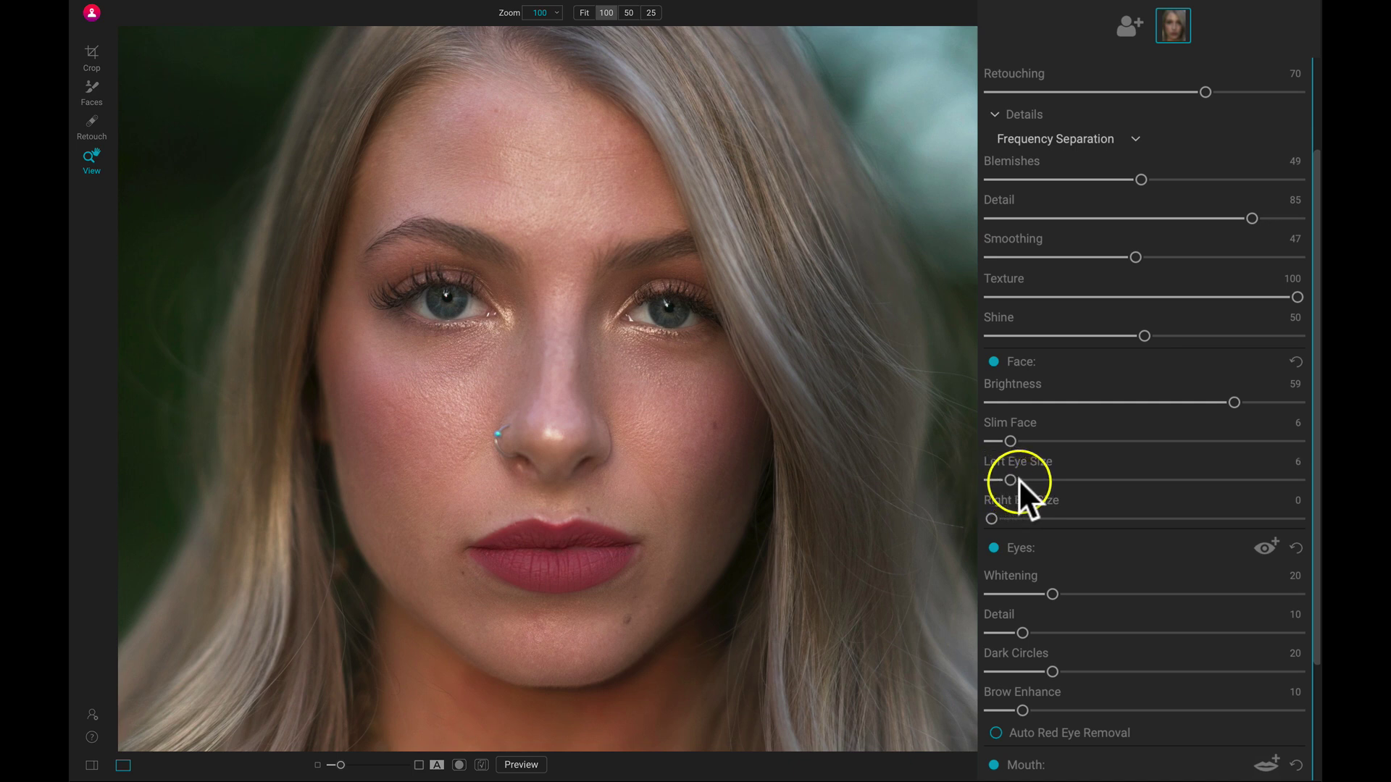
click(1036, 480)
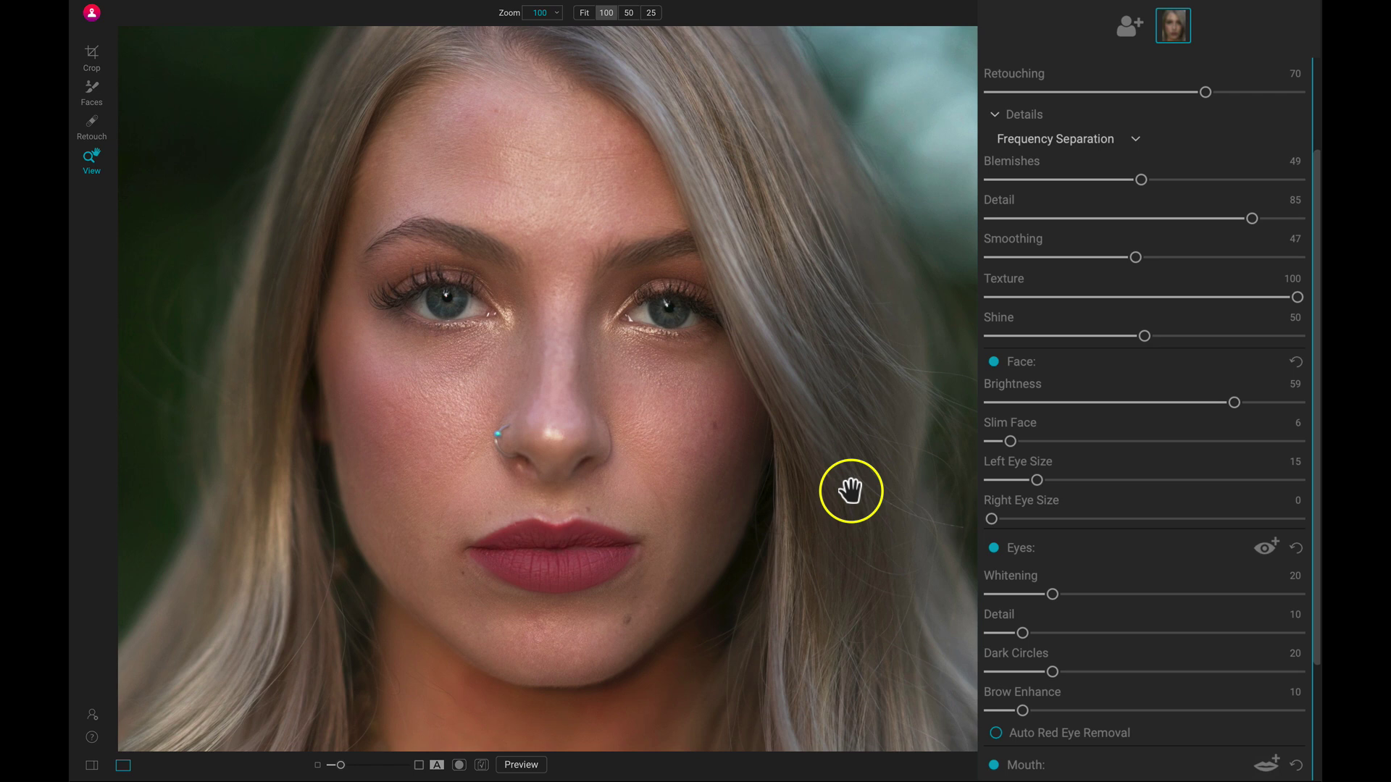
- Set eye Whitening to 45 and eye Detail to 30
scroll(1037, 461, down, 1)
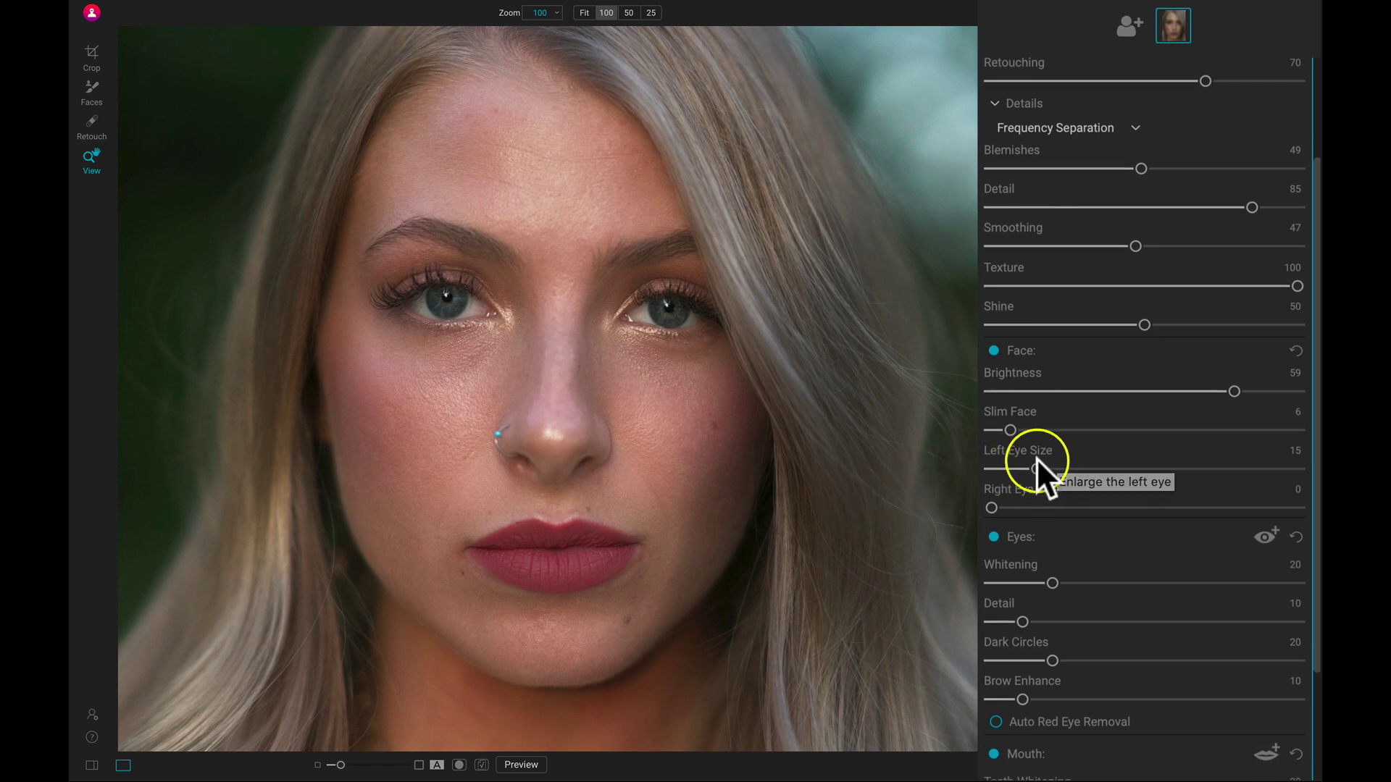
scroll(1036, 464, down, 2)
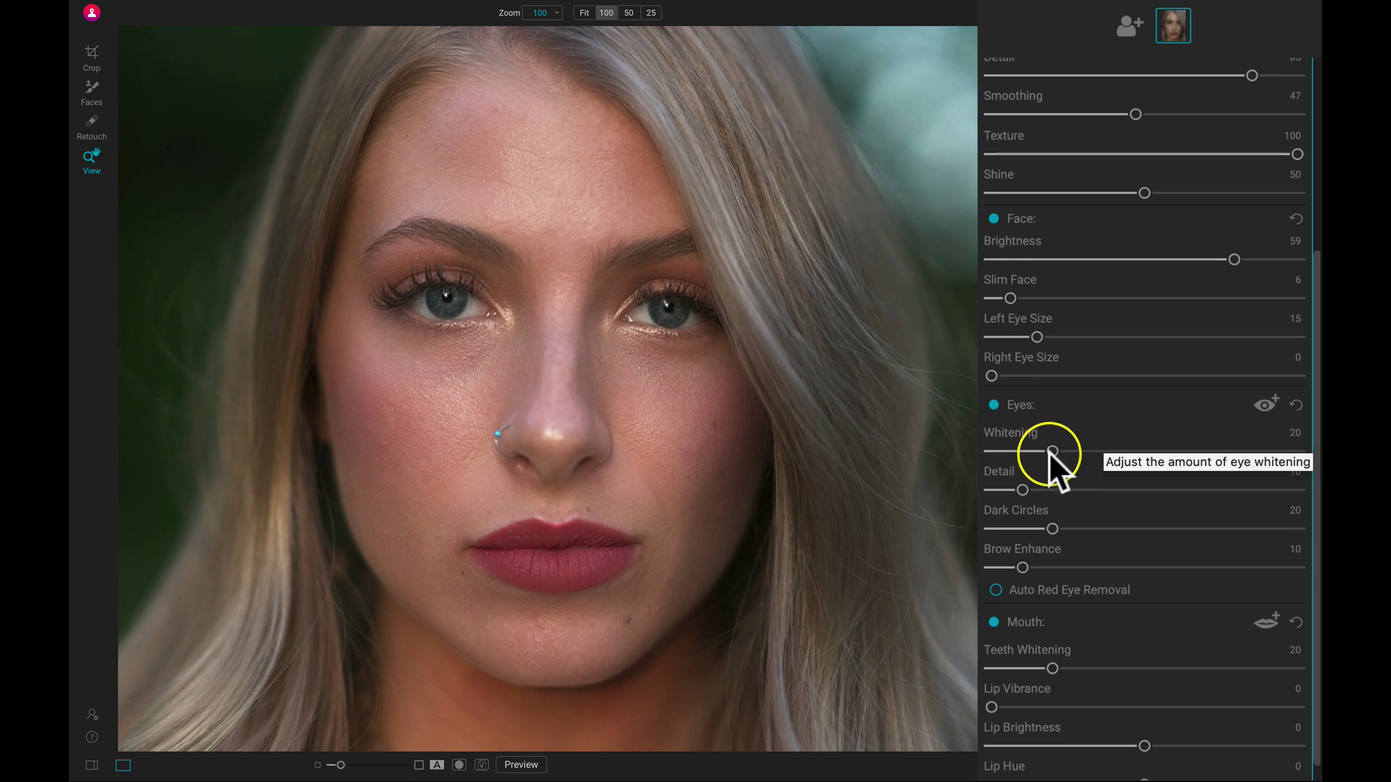
drag(1123, 451, 1152, 451)
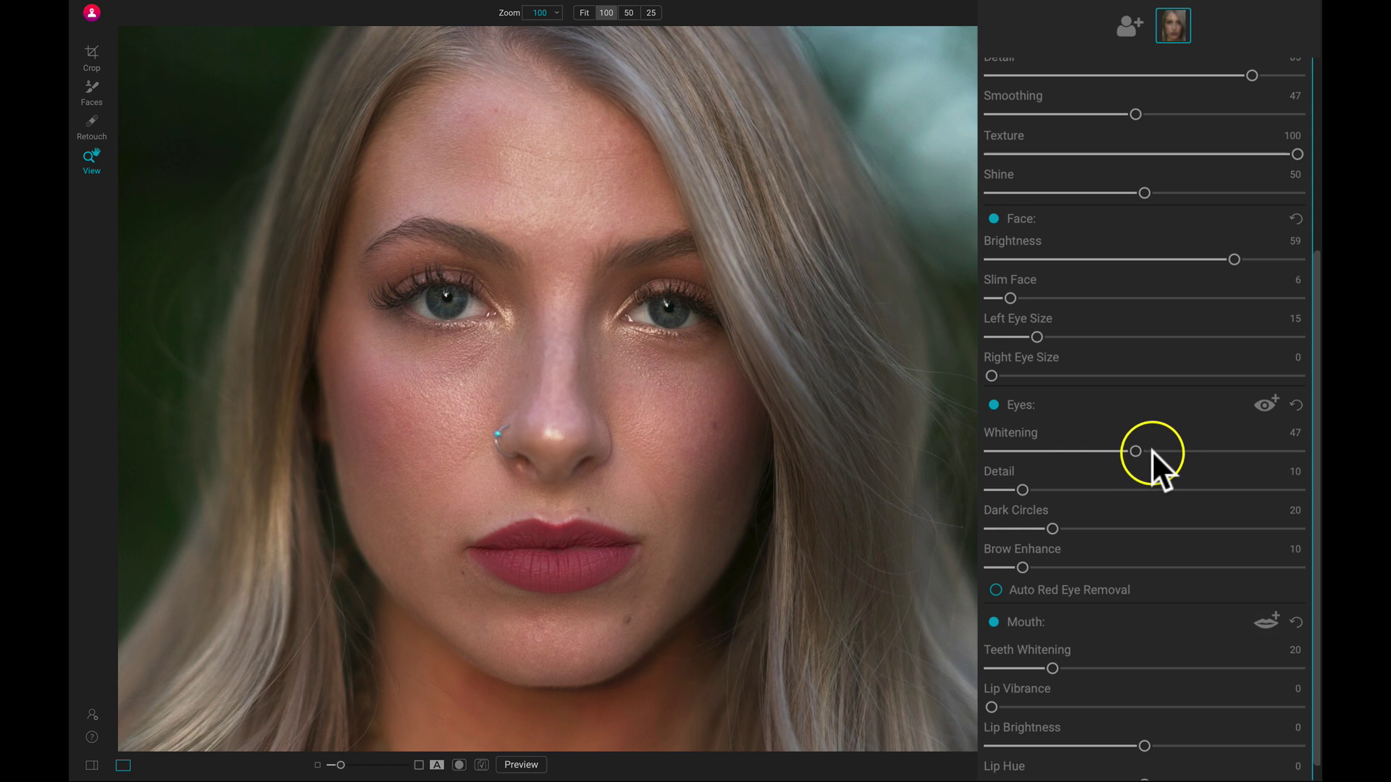
click(1126, 449)
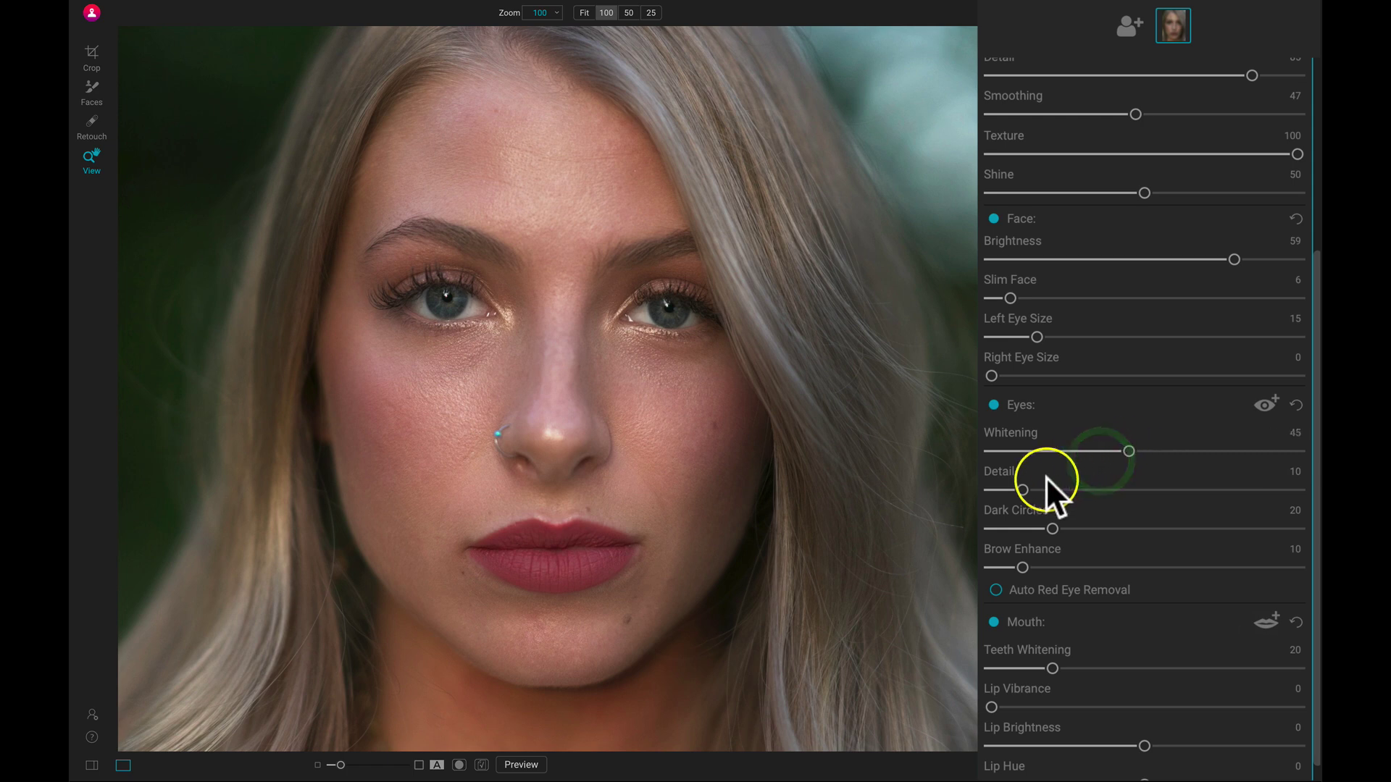
click(1025, 491)
drag(1065, 490, 1093, 489)
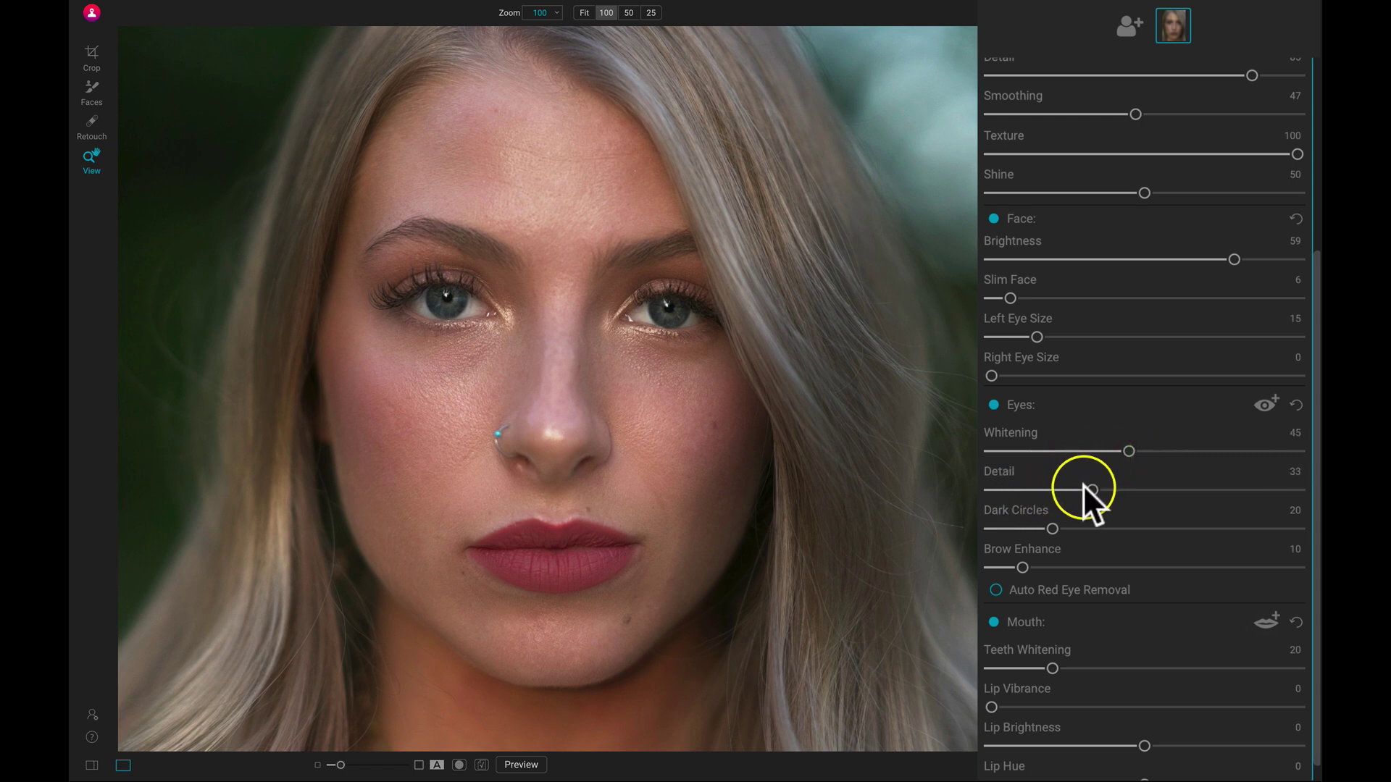
click(1082, 491)
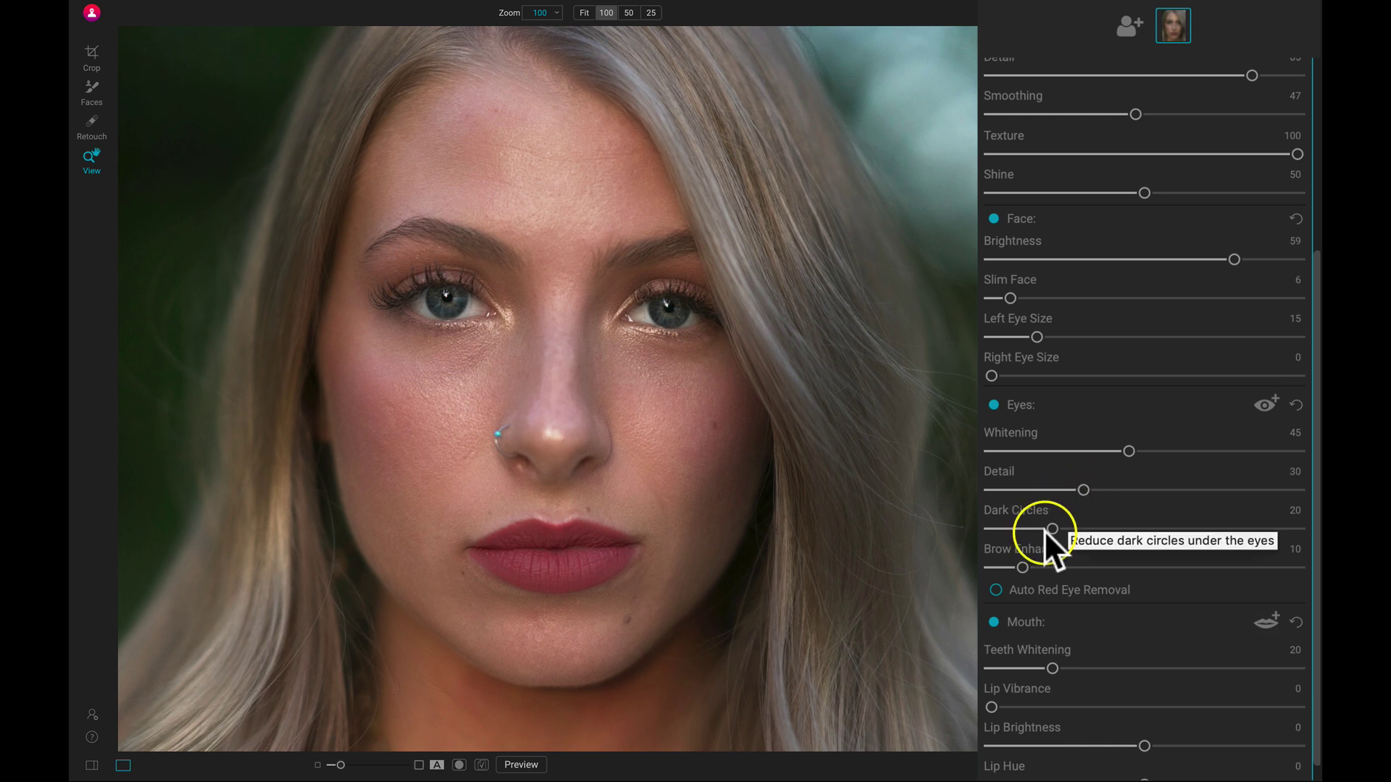
- Raise Dark Circles reduction to 73 and Brow Enhance to 38
drag(1053, 529, 1084, 528)
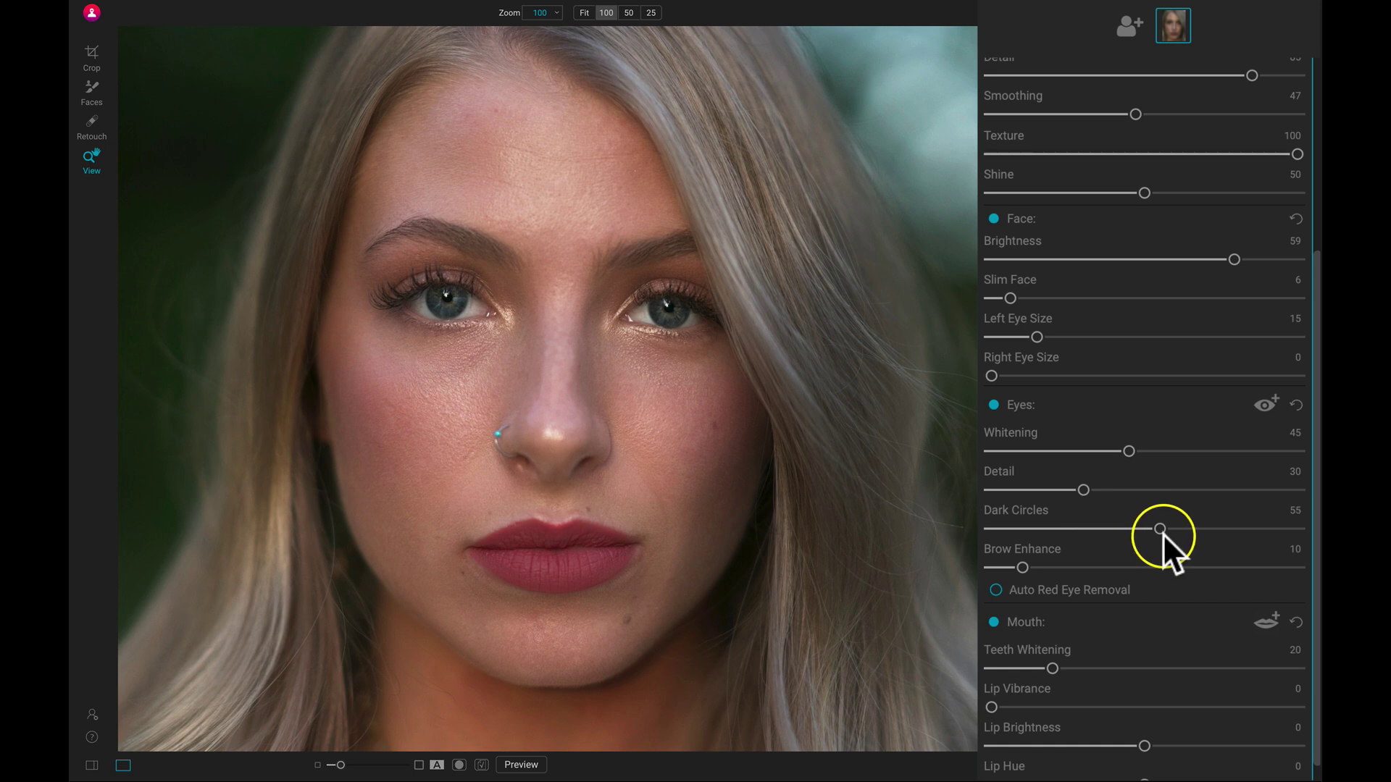
mouse_move(1224, 535)
mouse_down()
mouse_move(1237, 533)
mouse_move(1086, 536)
mouse_move(1213, 541)
mouse_up()
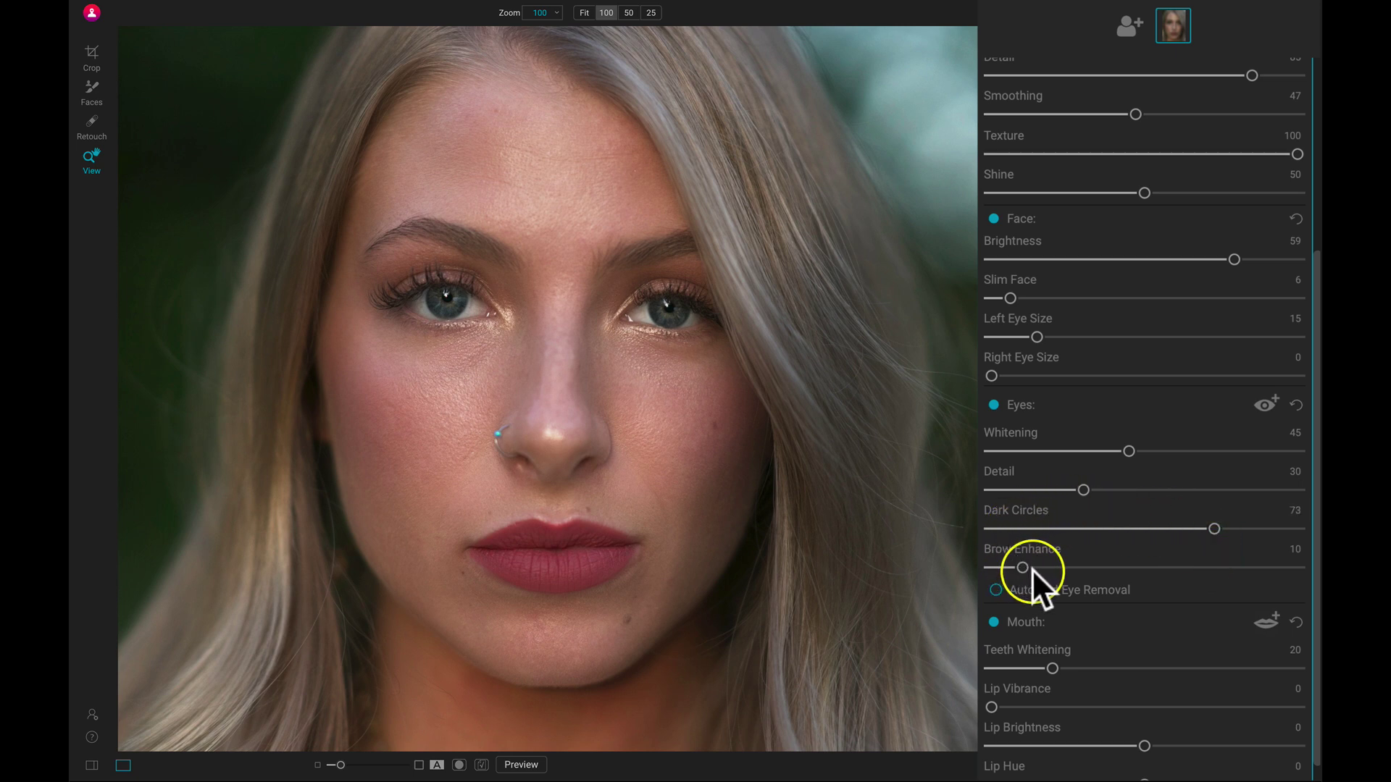
drag(1031, 568, 1112, 568)
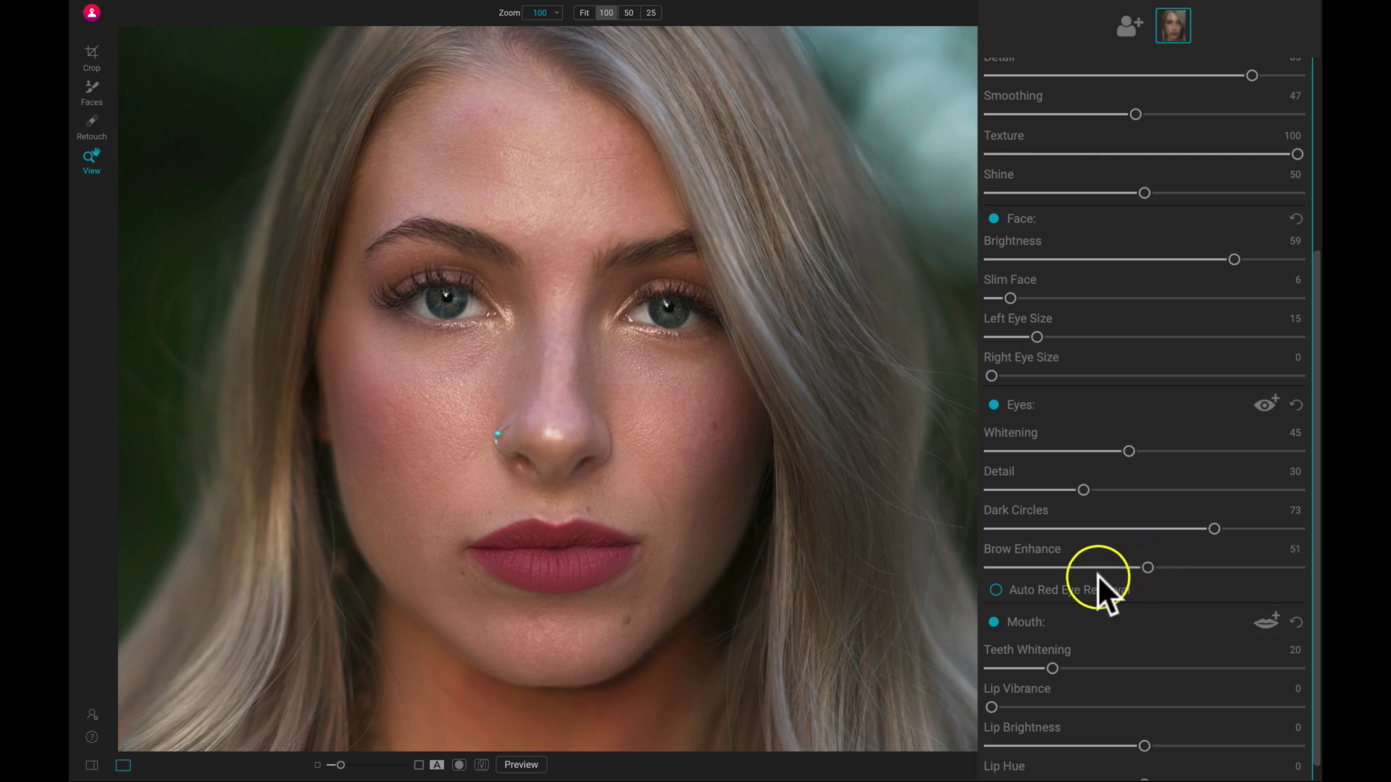
drag(1098, 575, 1084, 578)
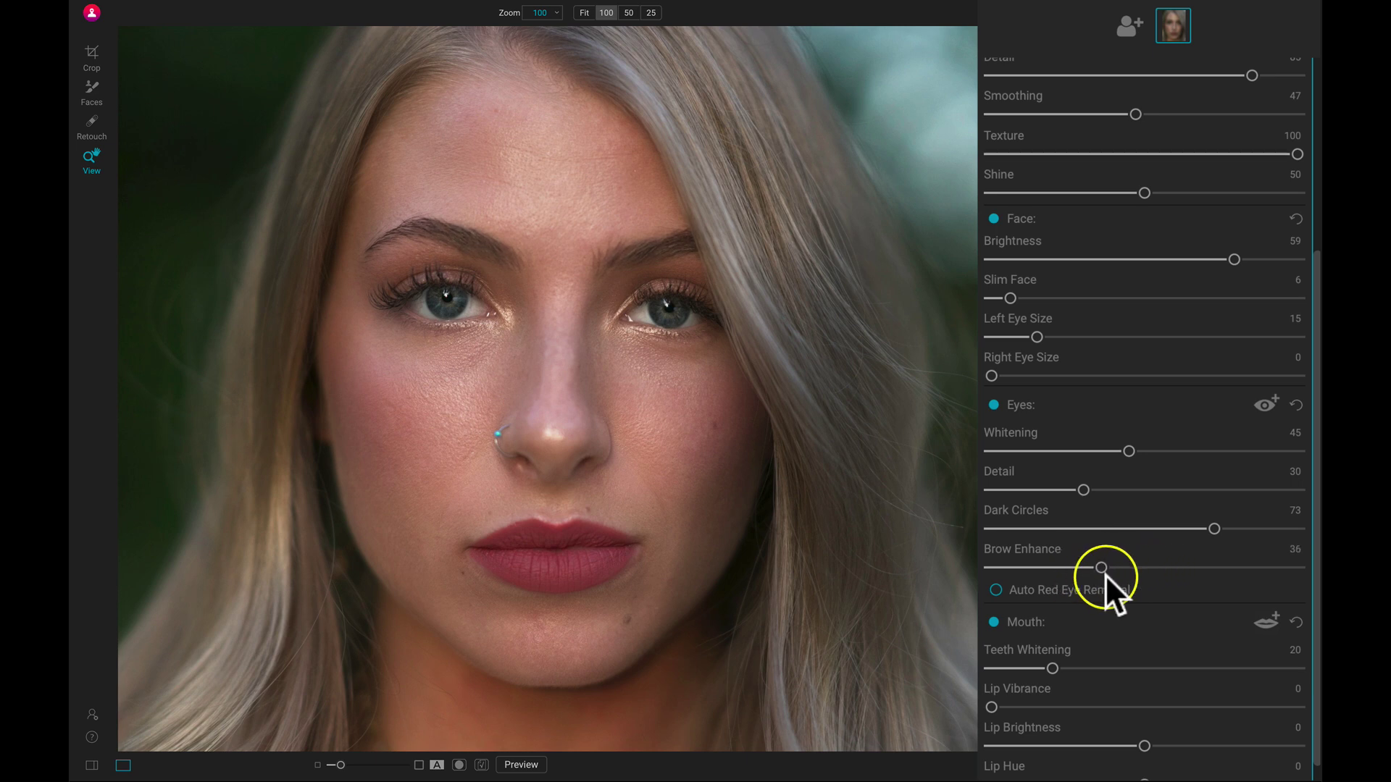
scroll(1105, 575, down, 1)
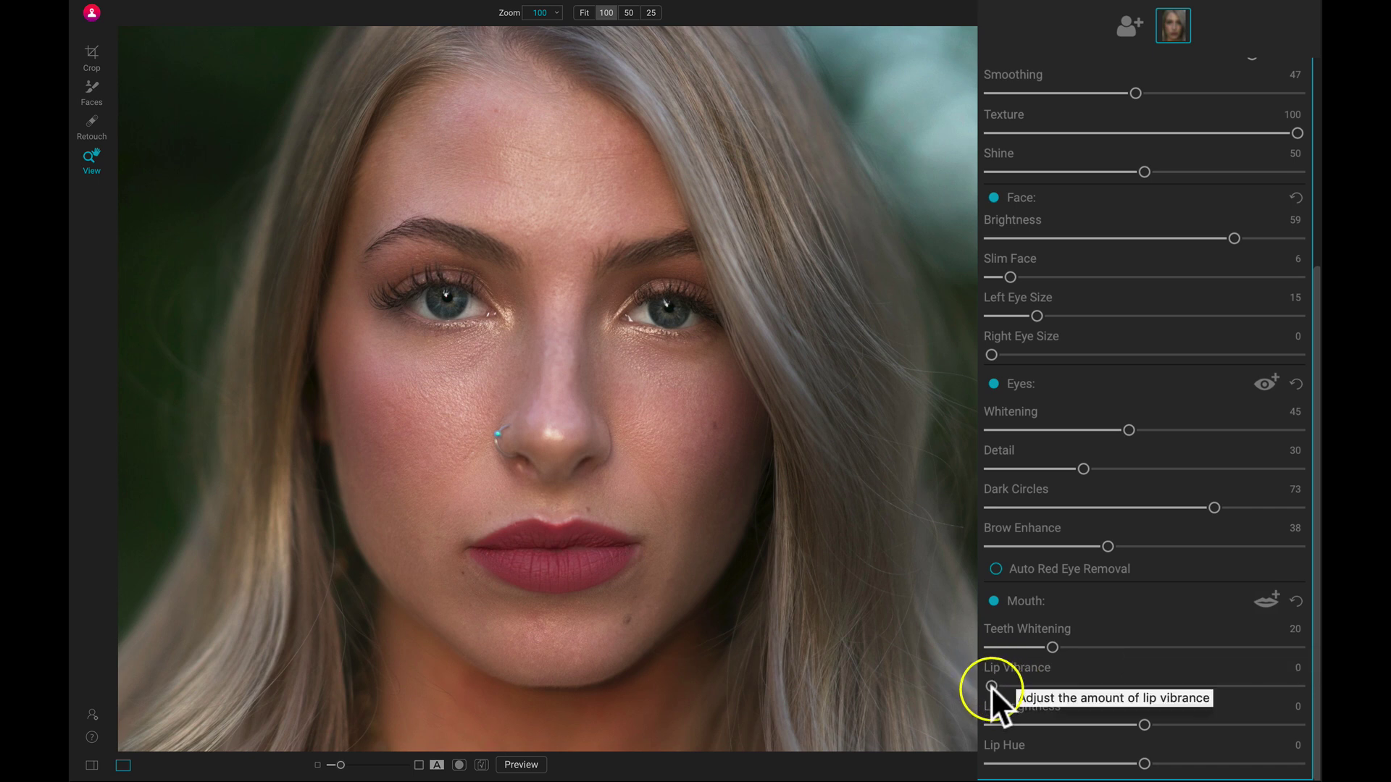
- Set Lip Vibrance 90, Lip Brightness 34 and Lip Hue -12 for vivid red lips
drag(992, 686, 1108, 680)
drag(1208, 672, 1201, 703)
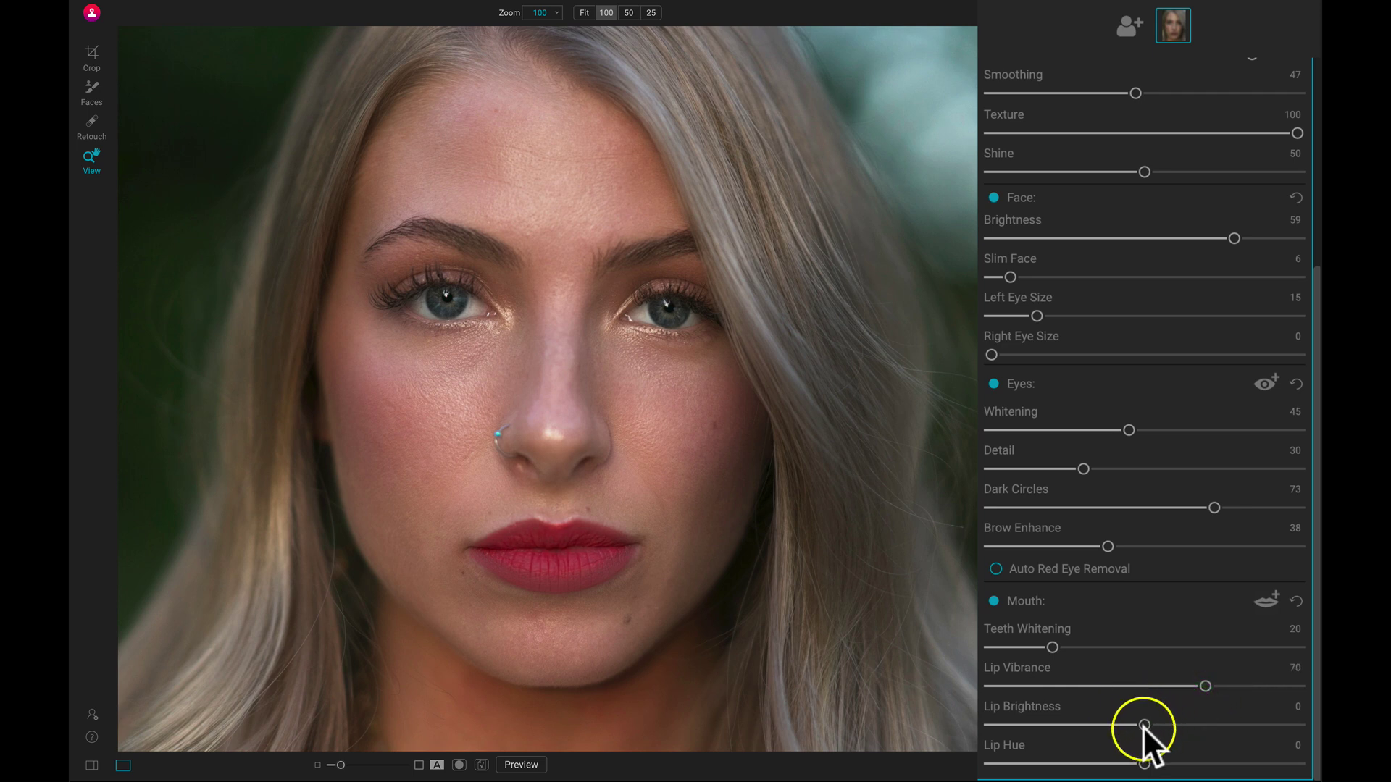
drag(1159, 726, 1205, 689)
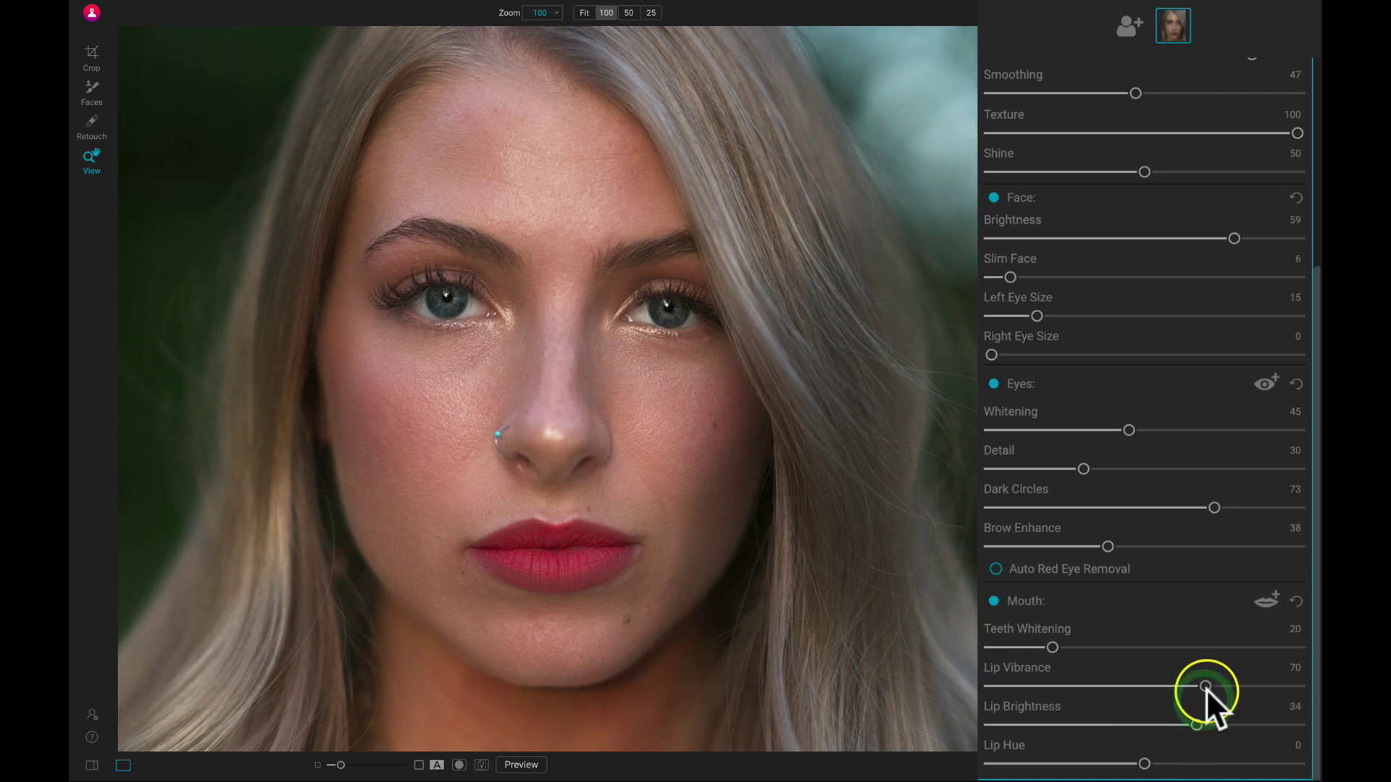
click(1254, 687)
click(1265, 686)
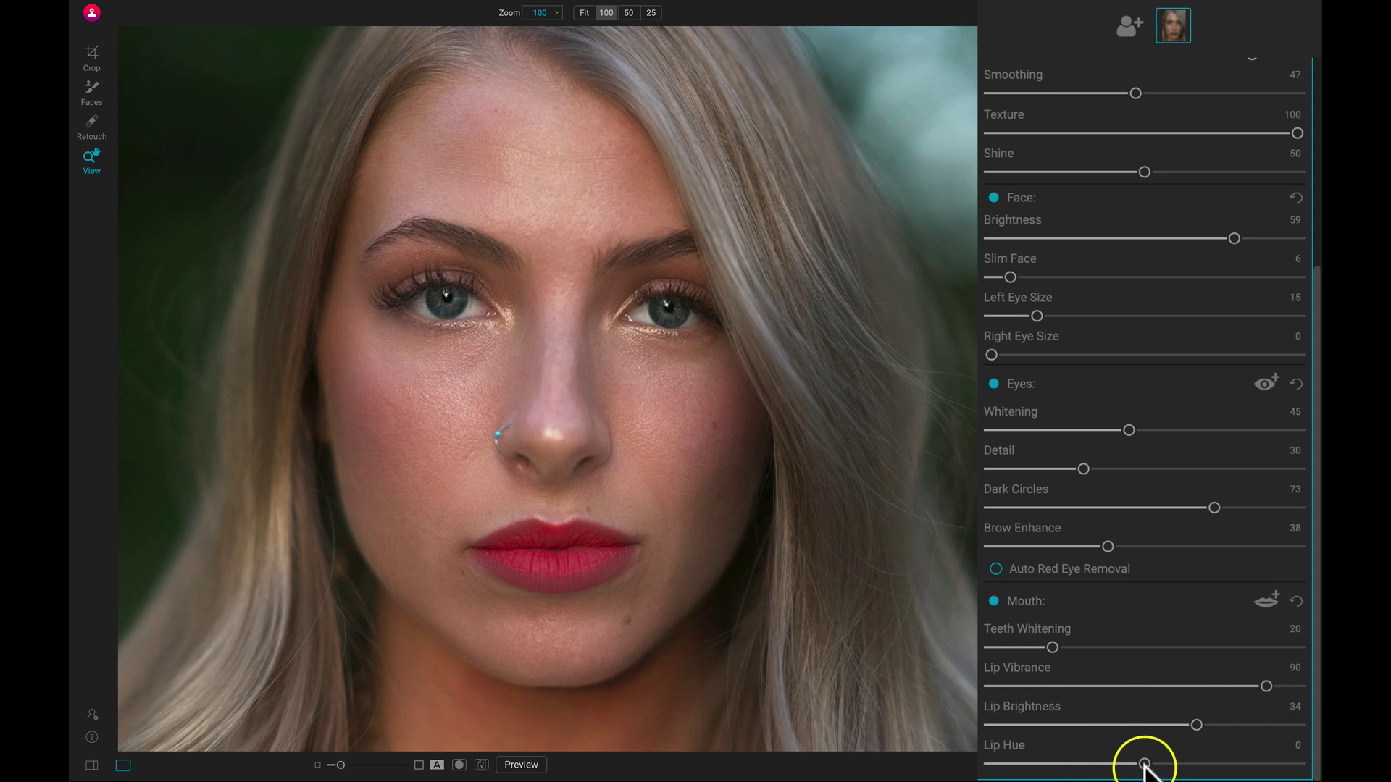
mouse_move(1146, 764)
mouse_down()
mouse_move(1113, 763)
mouse_move(1149, 765)
mouse_move(1123, 766)
mouse_up()
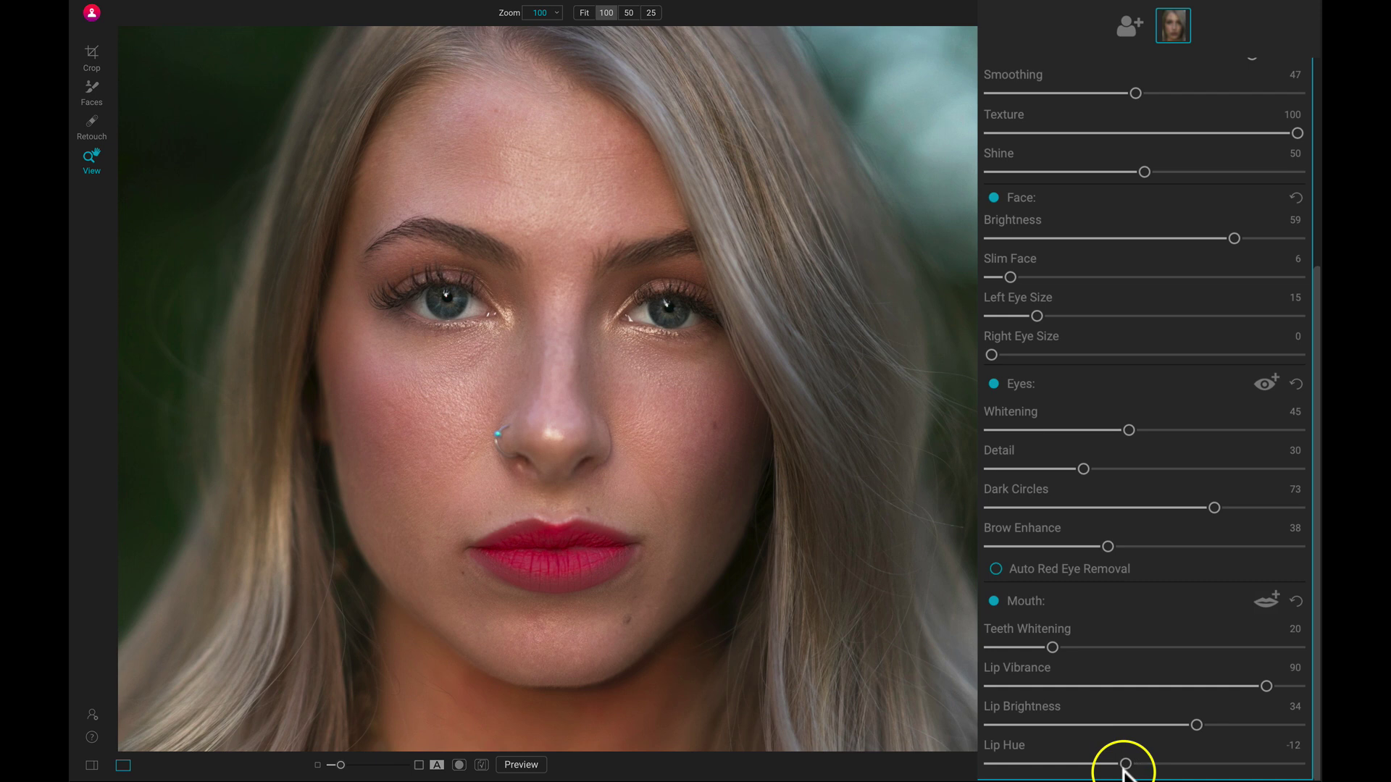
click(1123, 767)
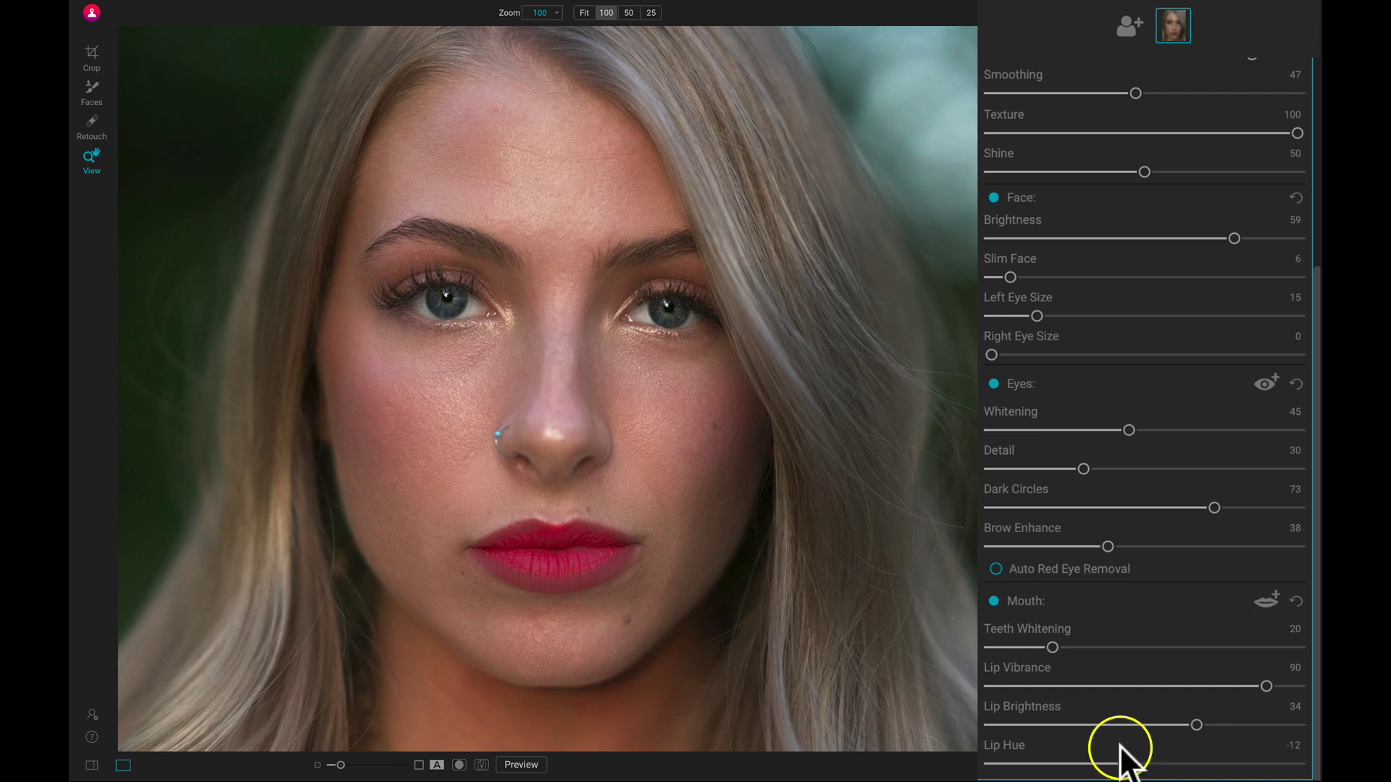
scroll(1118, 745, up, 5)
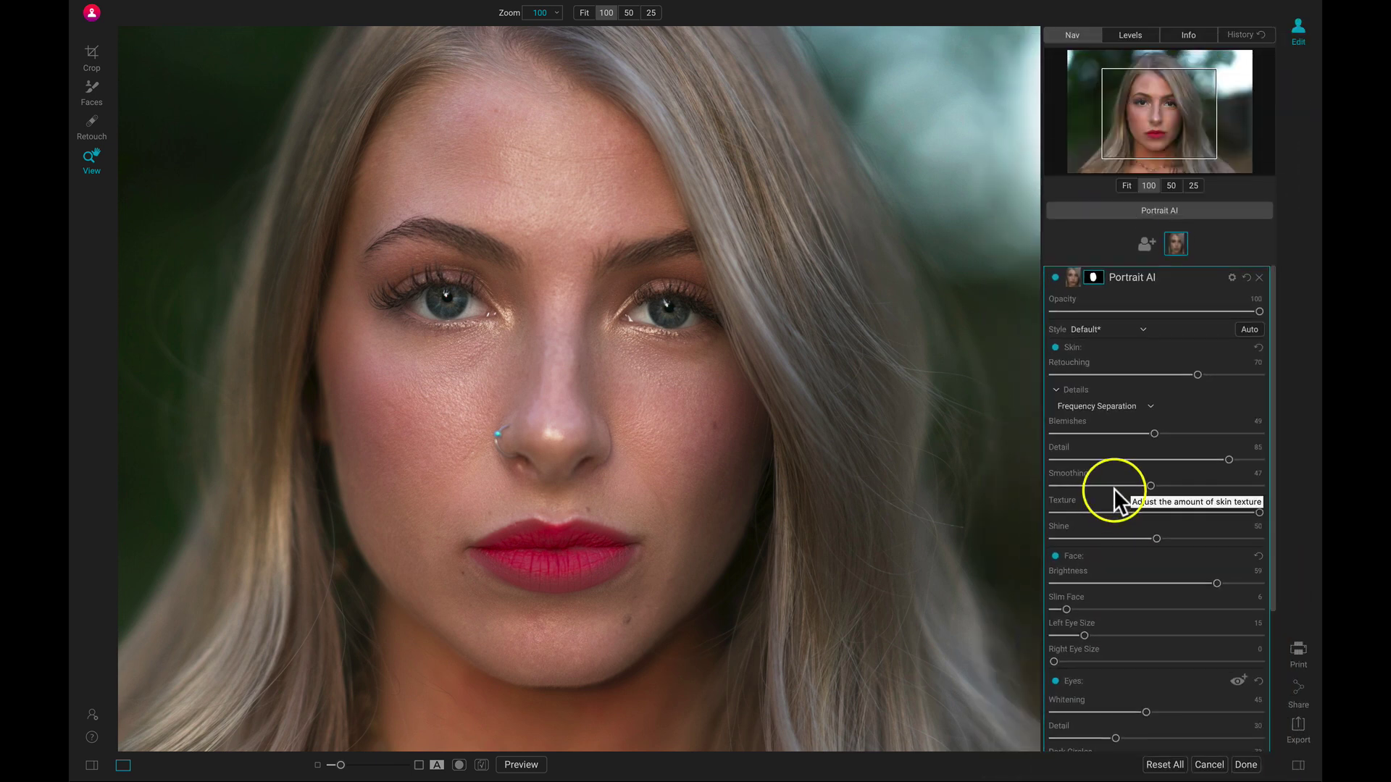
click(1055, 278)
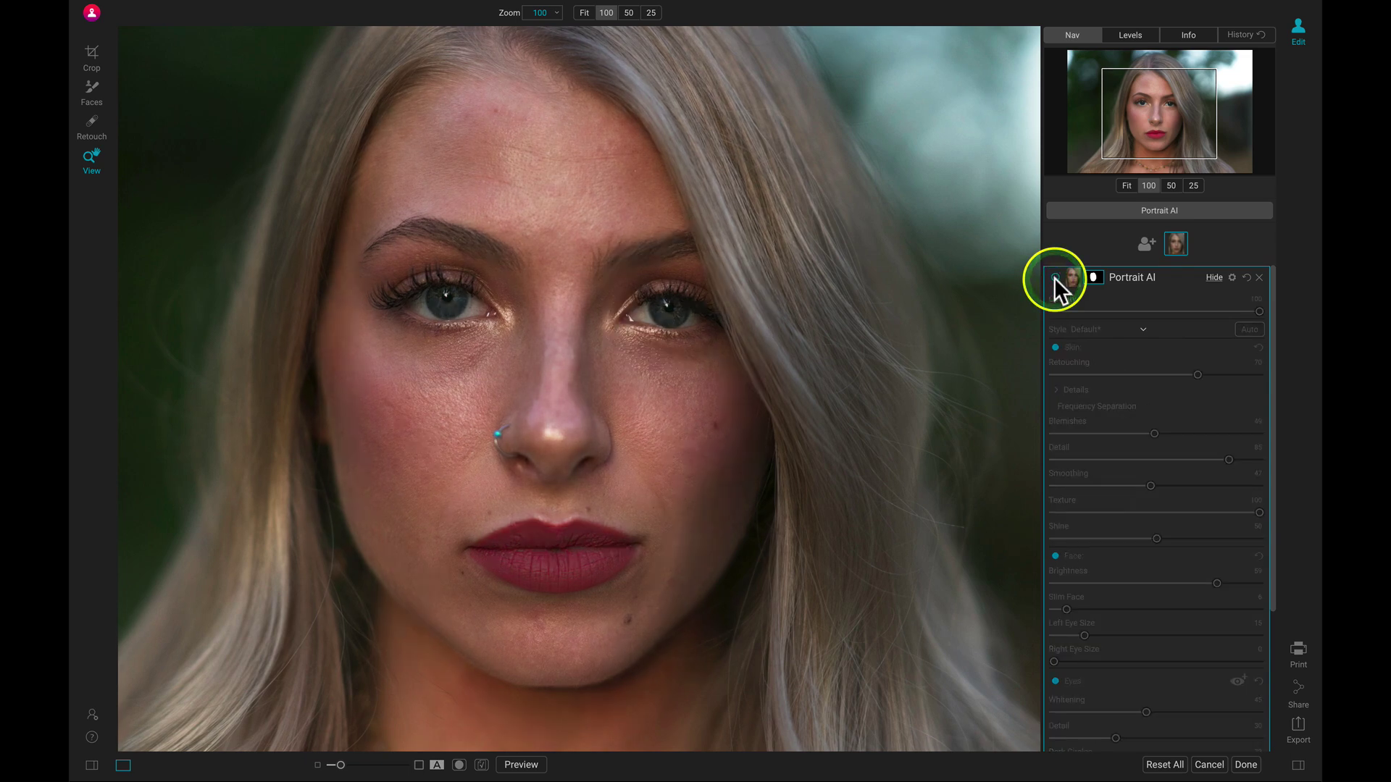
click(1055, 278)
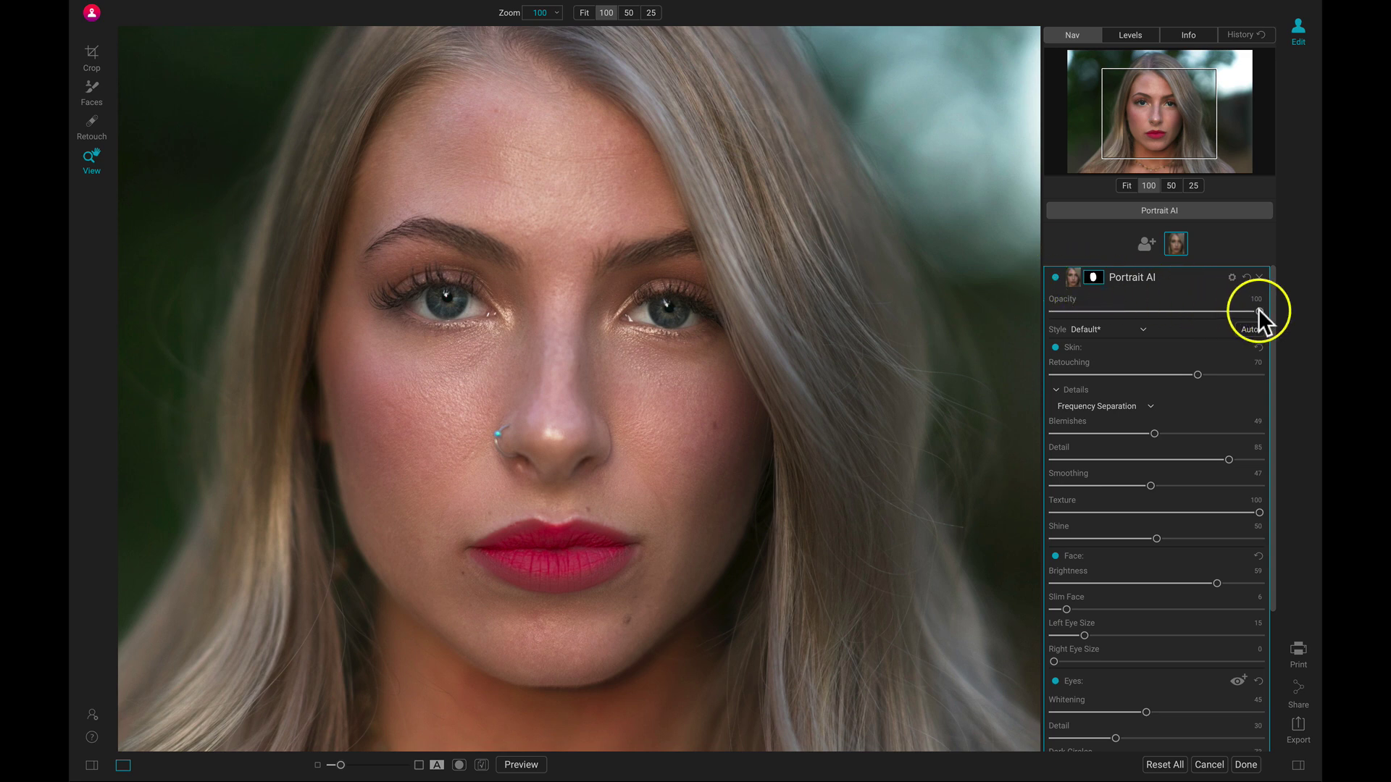
drag(1259, 311, 1218, 312)
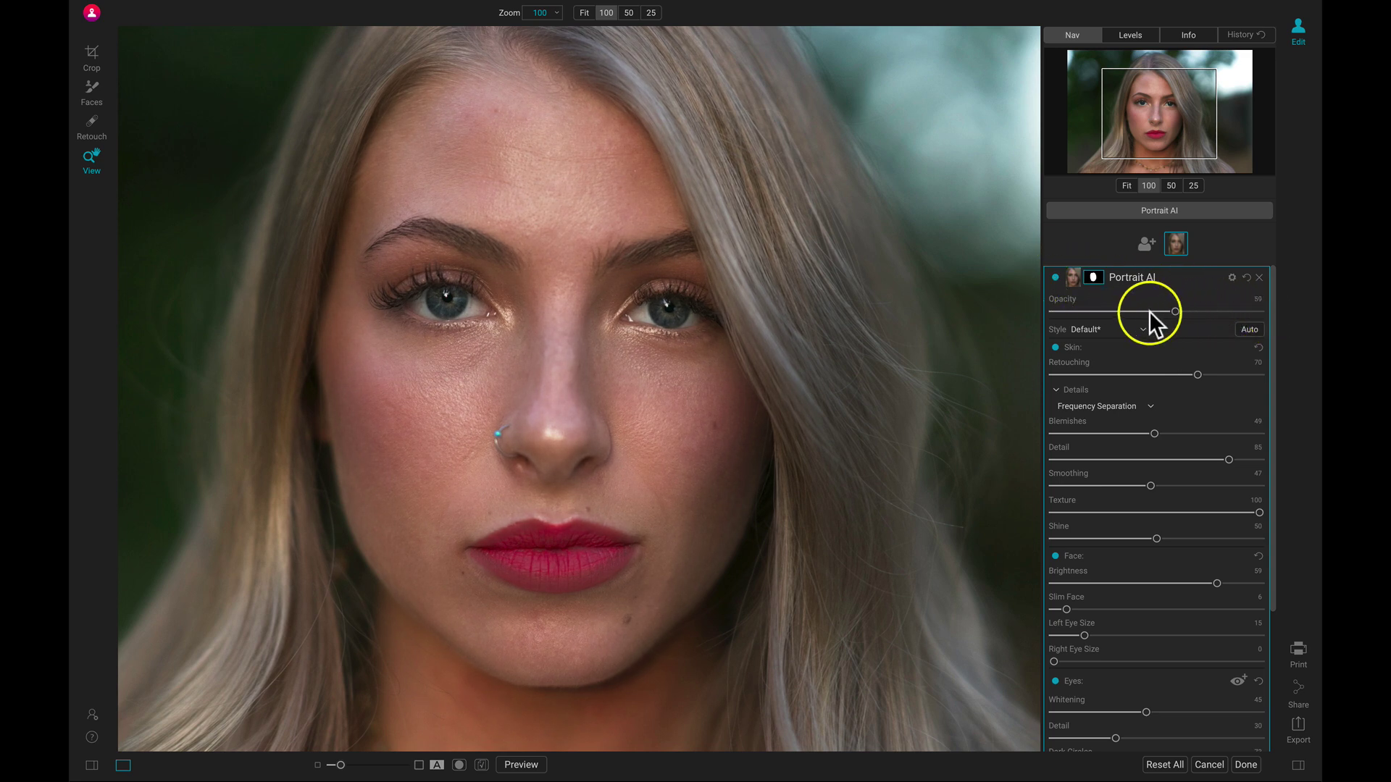
drag(1172, 302, 1290, 311)
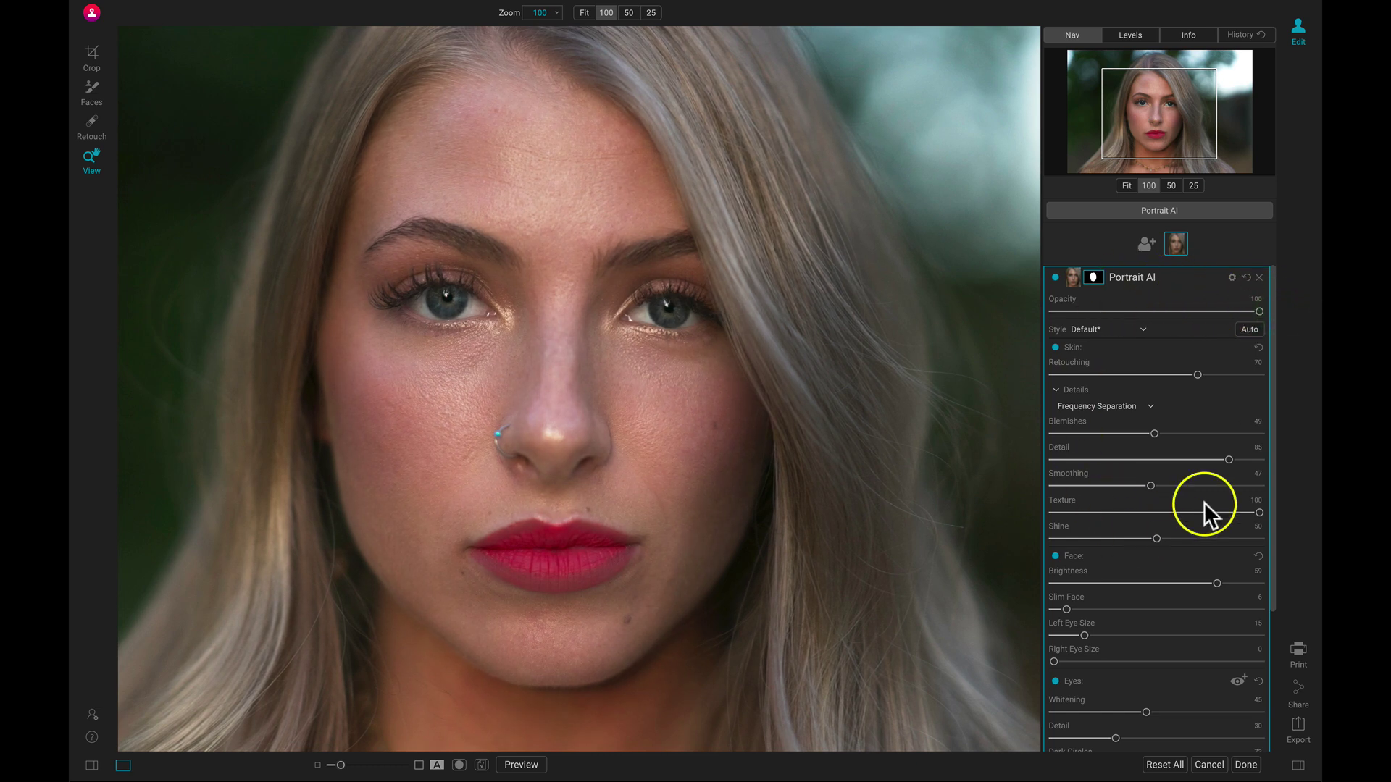